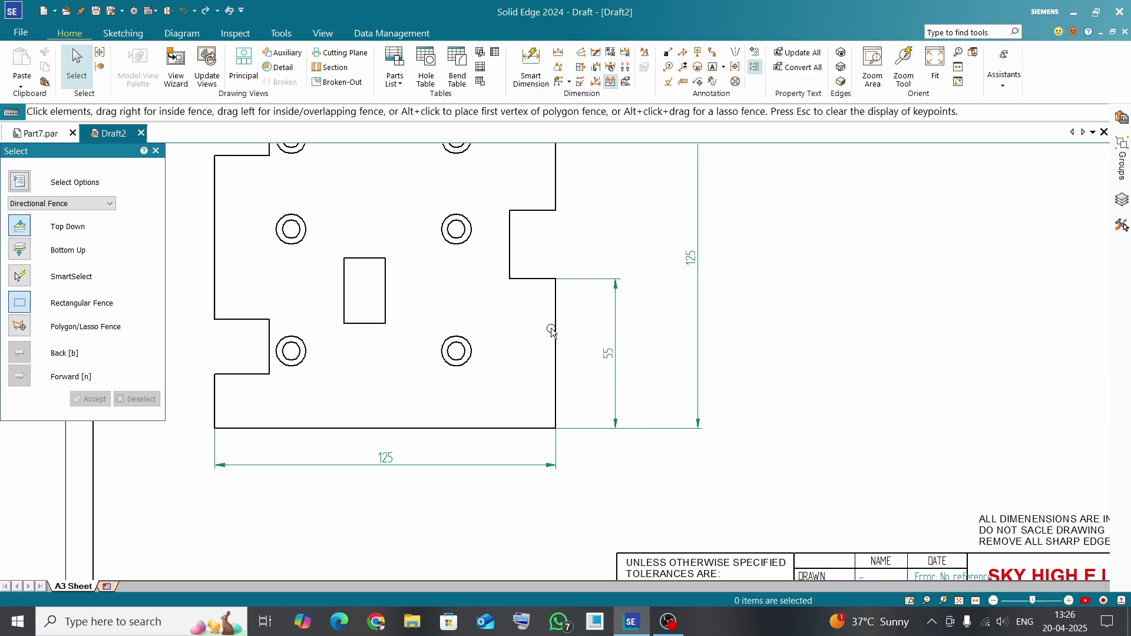
Step: Place a second 55 vertical dimension along the part's right edge with Smart Dimension
{"action": "left_click", "coordinate": [531, 66]}
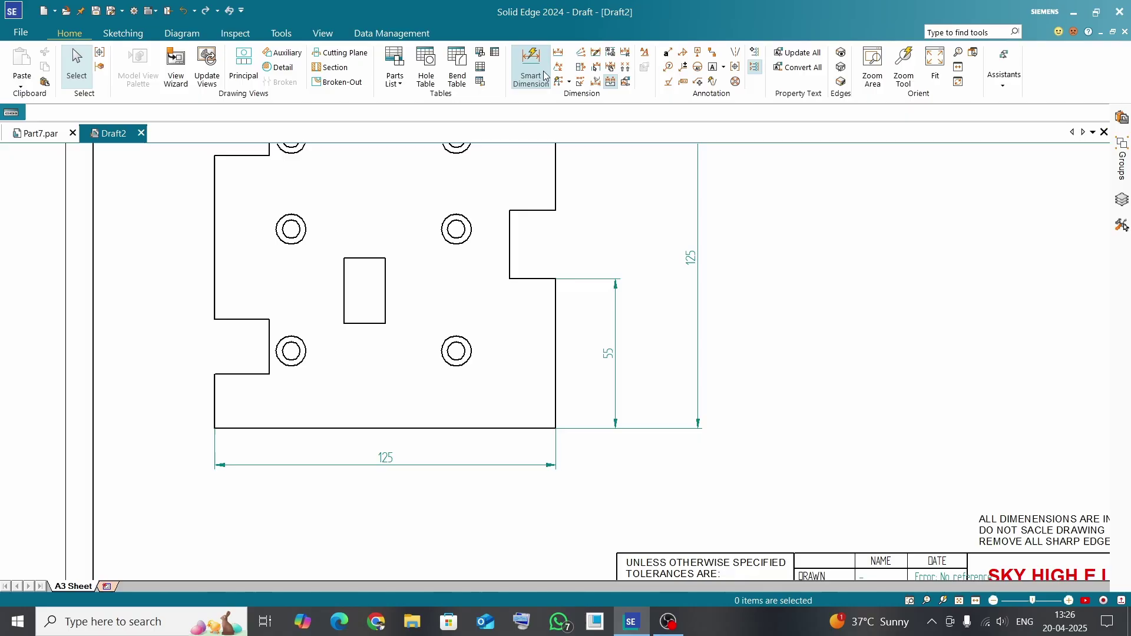
{"action": "left_click", "coordinate": [556, 331]}
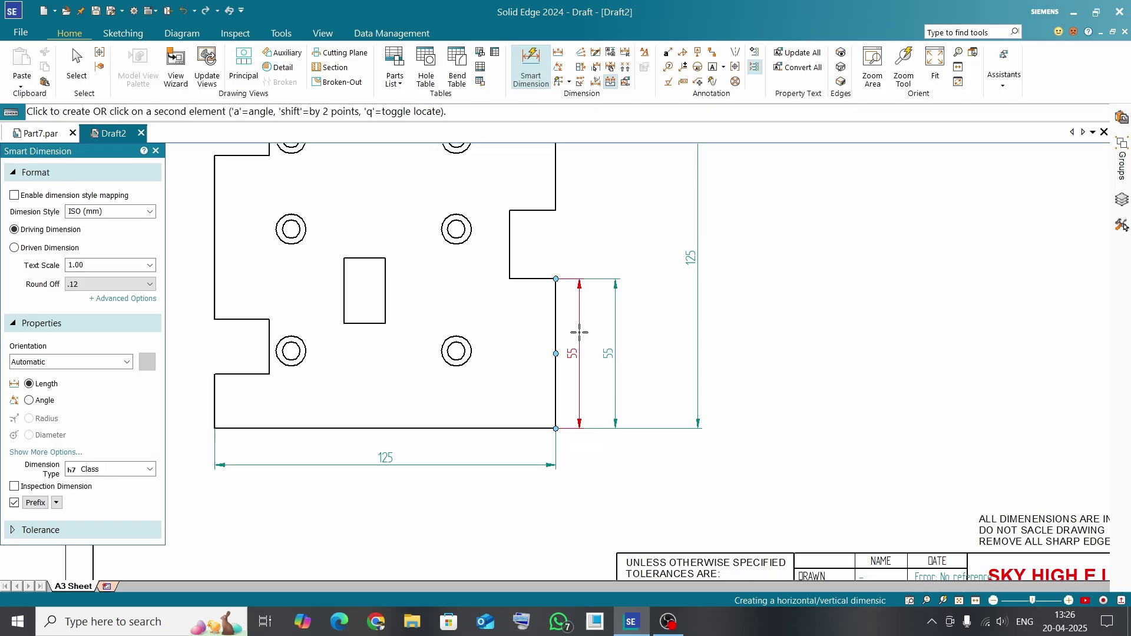
{"action": "left_click", "coordinate": [579, 333]}
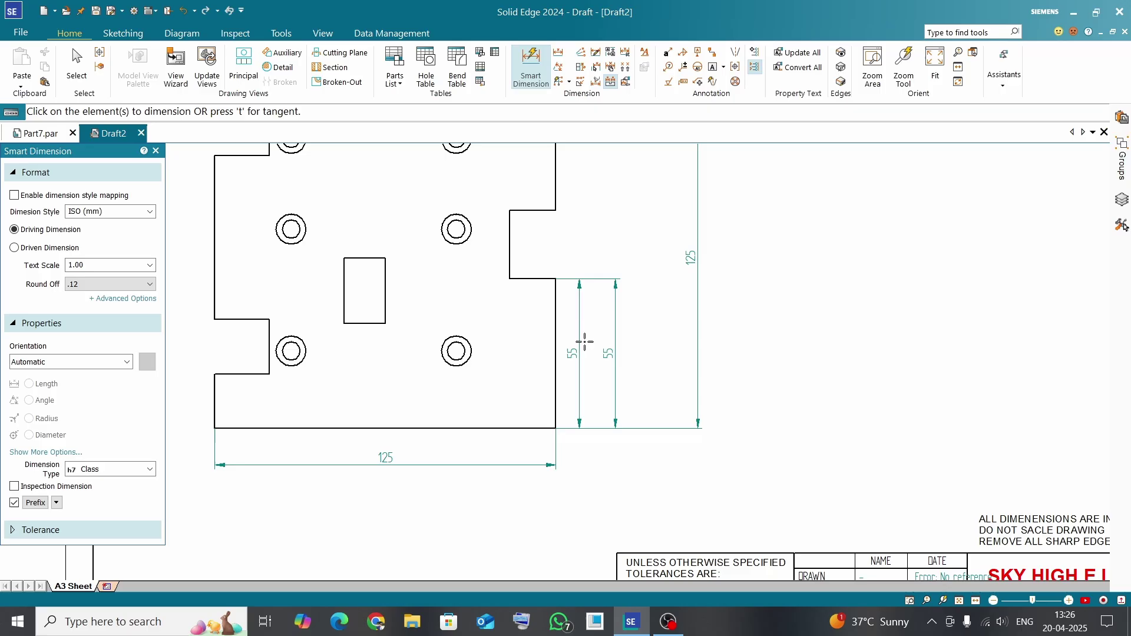
{"action": "key", "text": "Escape"}
Step: Delete the extra 55 dimension and create a new dimension style named DUAL DIMENSION
{"action": "left_click", "coordinate": [581, 340]}
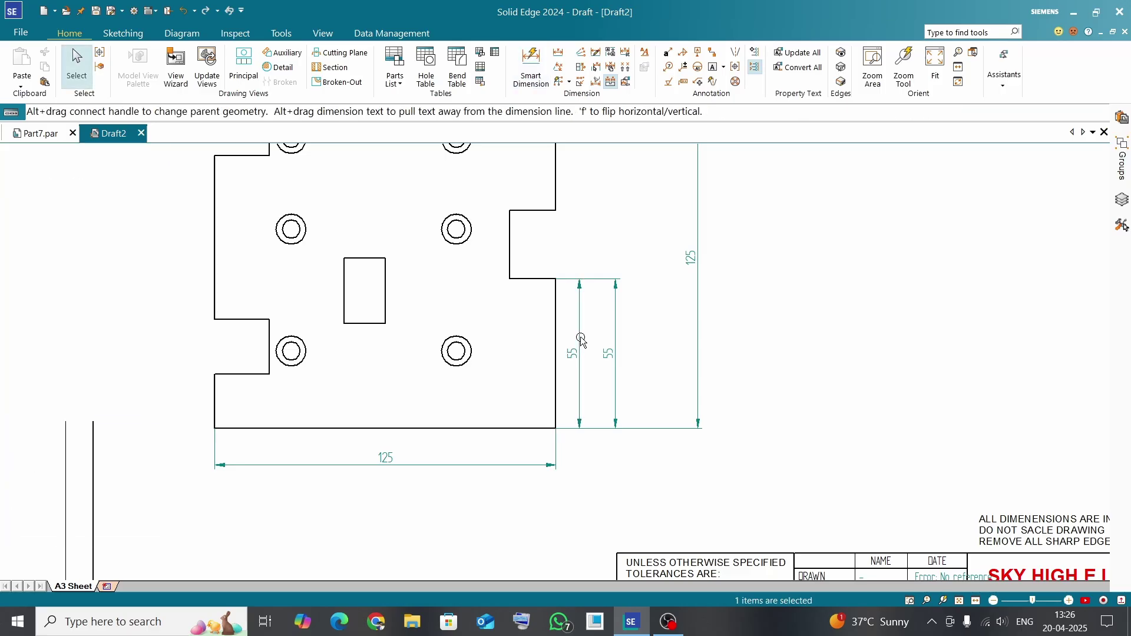
{"action": "key", "text": "Delete"}
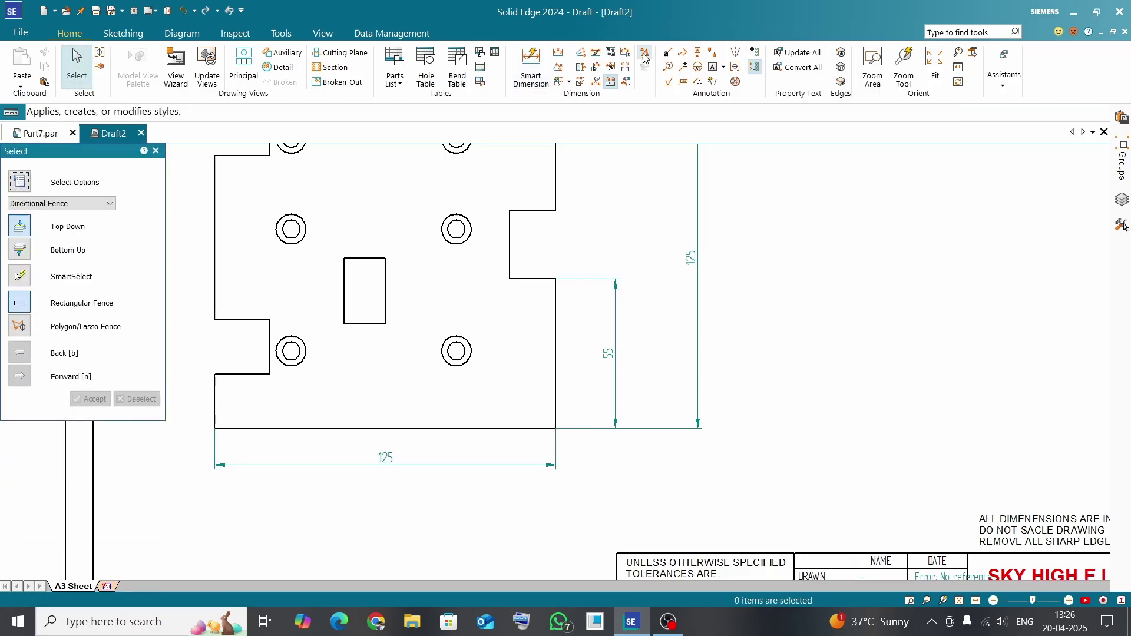
{"action": "left_click", "coordinate": [644, 55]}
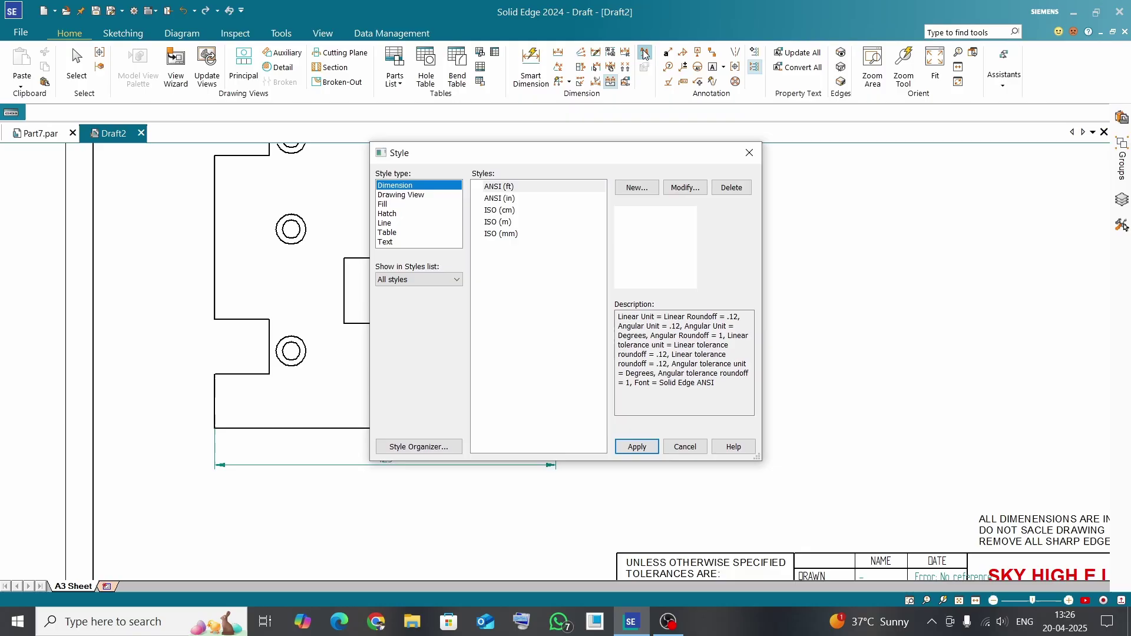
{"action": "left_click", "coordinate": [641, 191]}
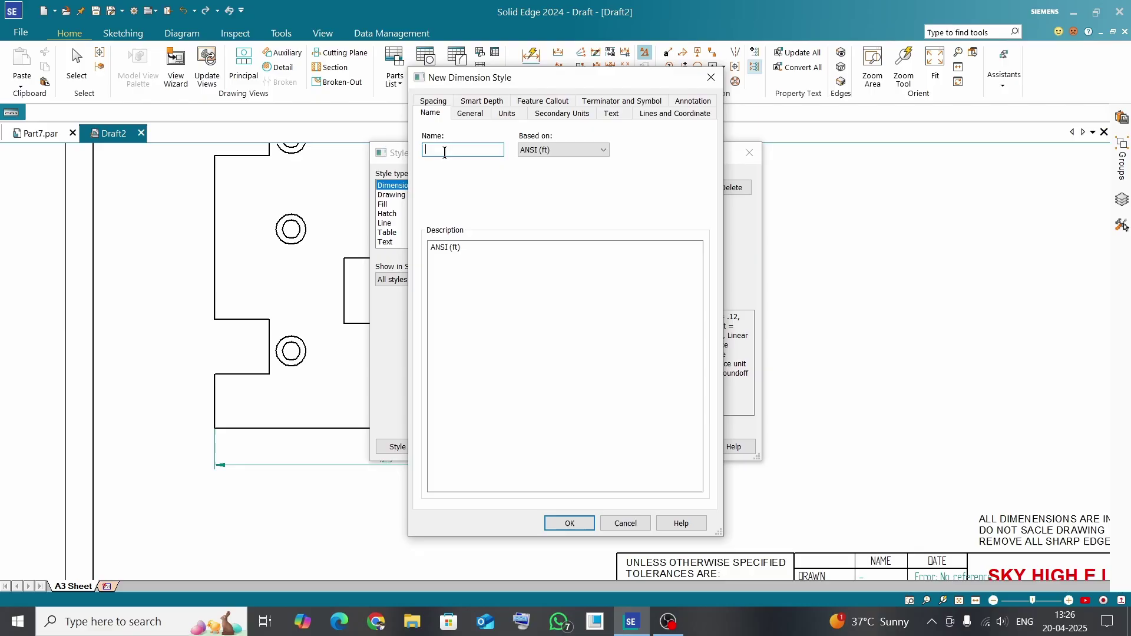
{"action": "type", "text": "DUL"}
{"action": "key", "text": "BackSpace"}
{"action": "type", "text": "AL DIMENSION"}
Step: Base DUAL DIMENSION on ISO (mm) and review its mm linear units and .12 round-off
{"action": "left_click", "coordinate": [504, 119]}
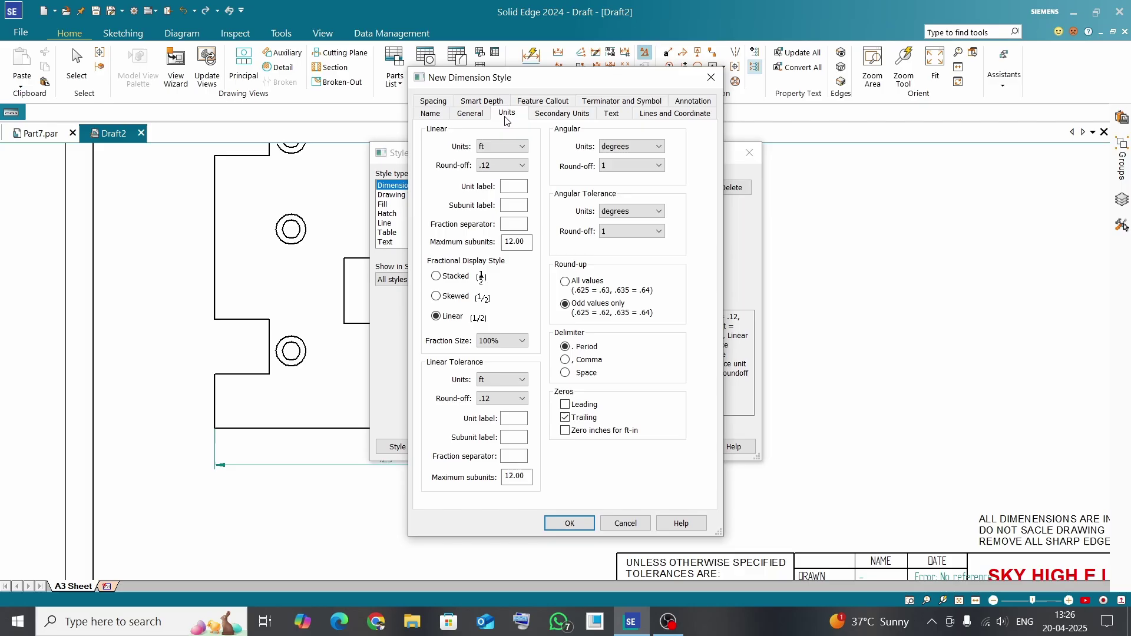
{"action": "left_click", "coordinate": [435, 118]}
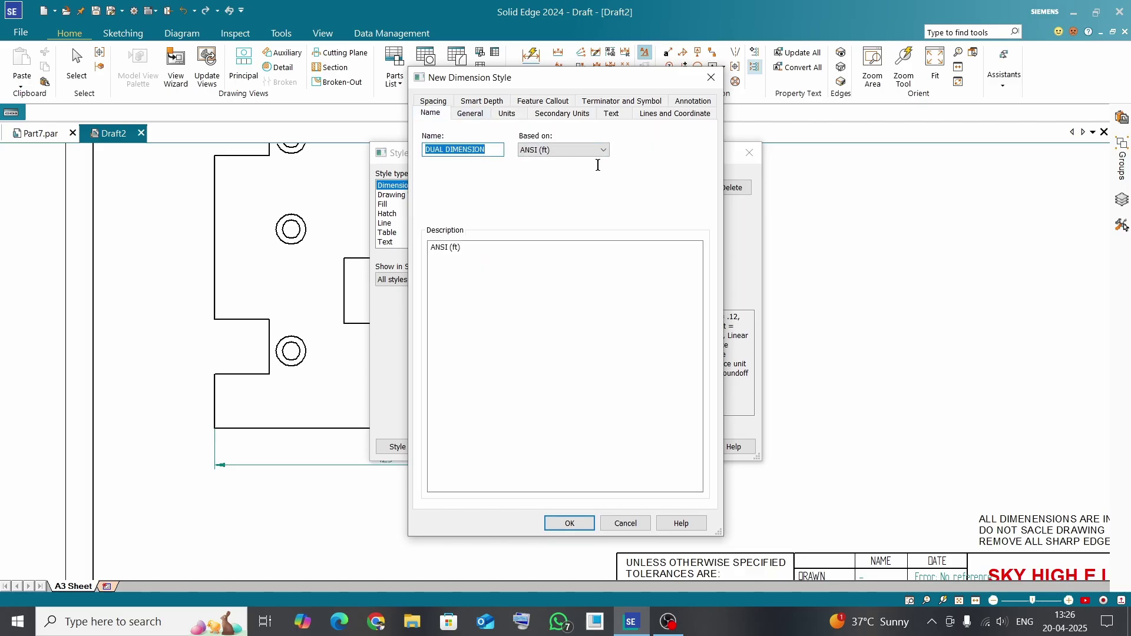
{"action": "left_click", "coordinate": [606, 150]}
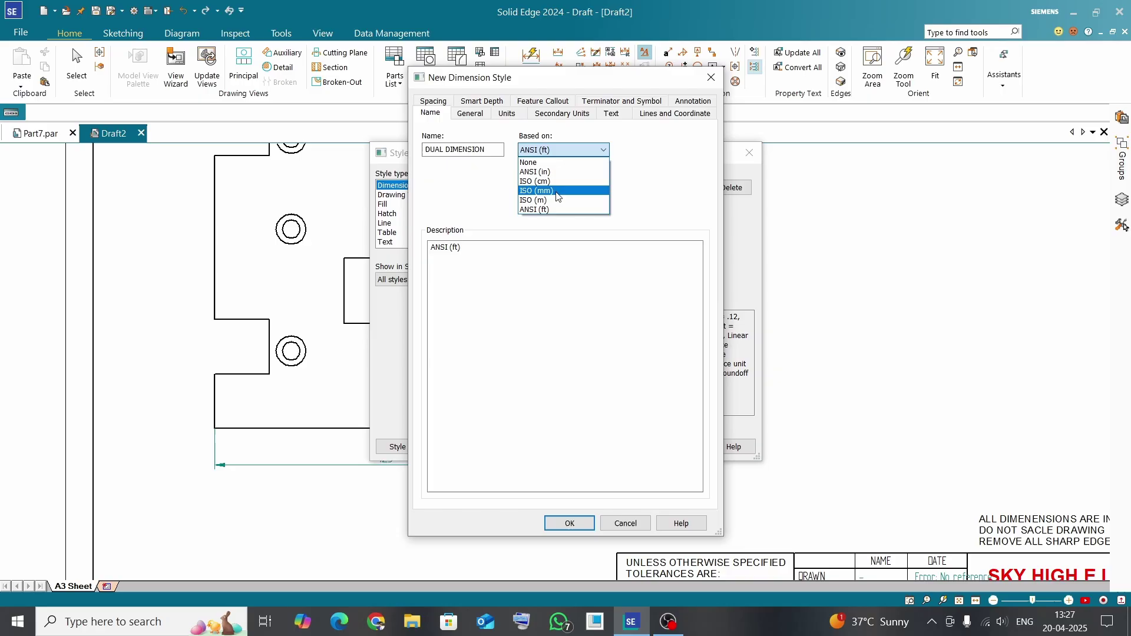
{"action": "left_click", "coordinate": [558, 190]}
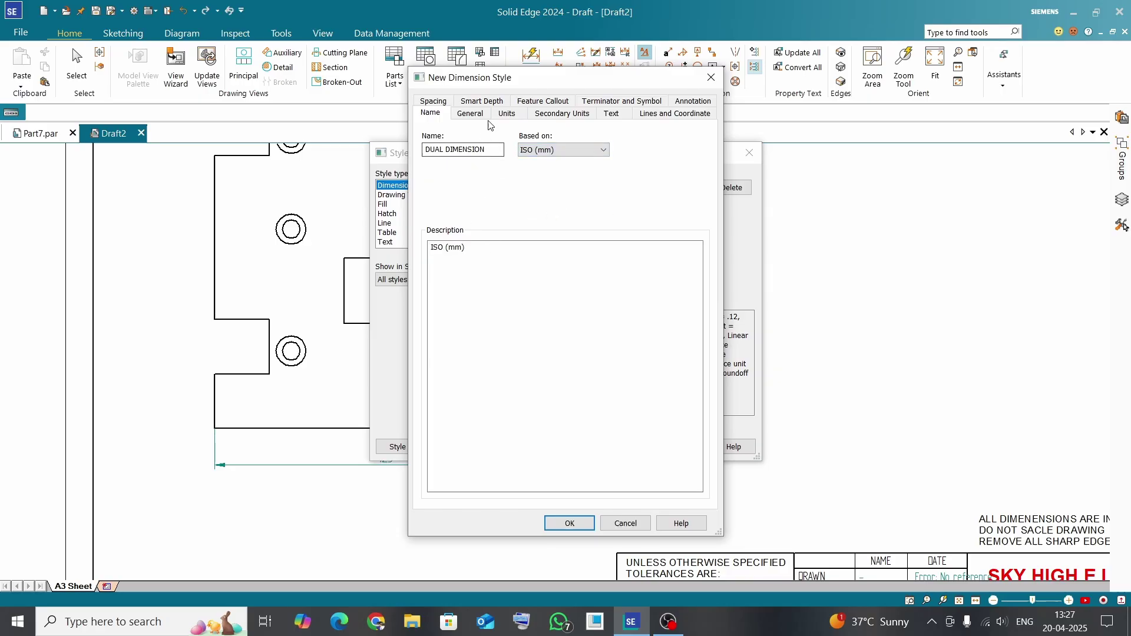
{"action": "left_click", "coordinate": [507, 114]}
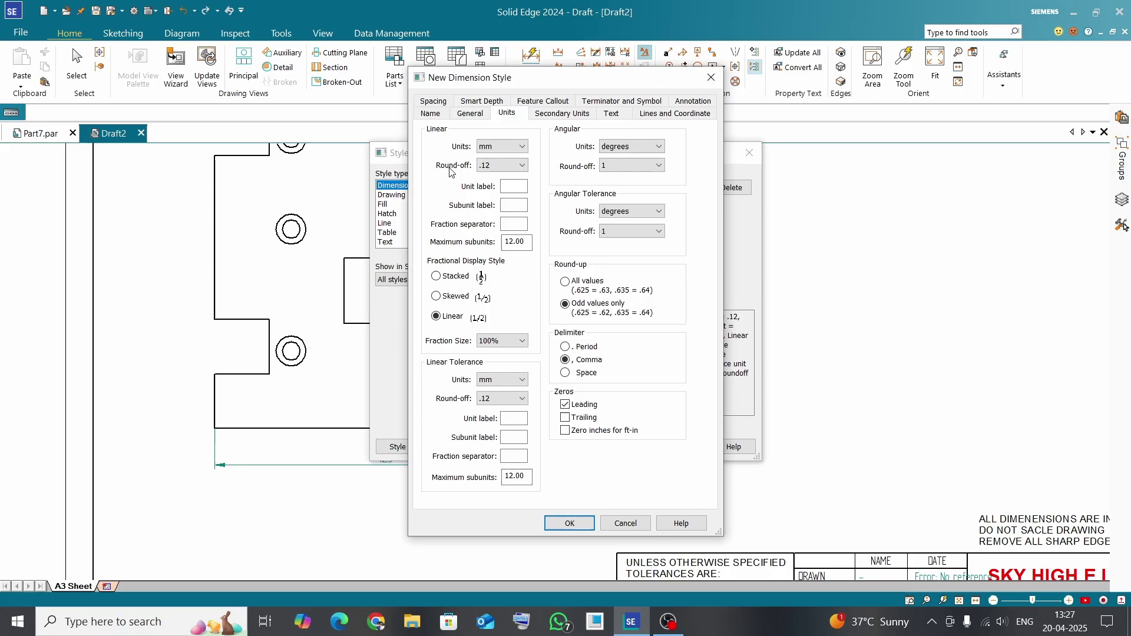
{"action": "left_click", "coordinate": [480, 170]}
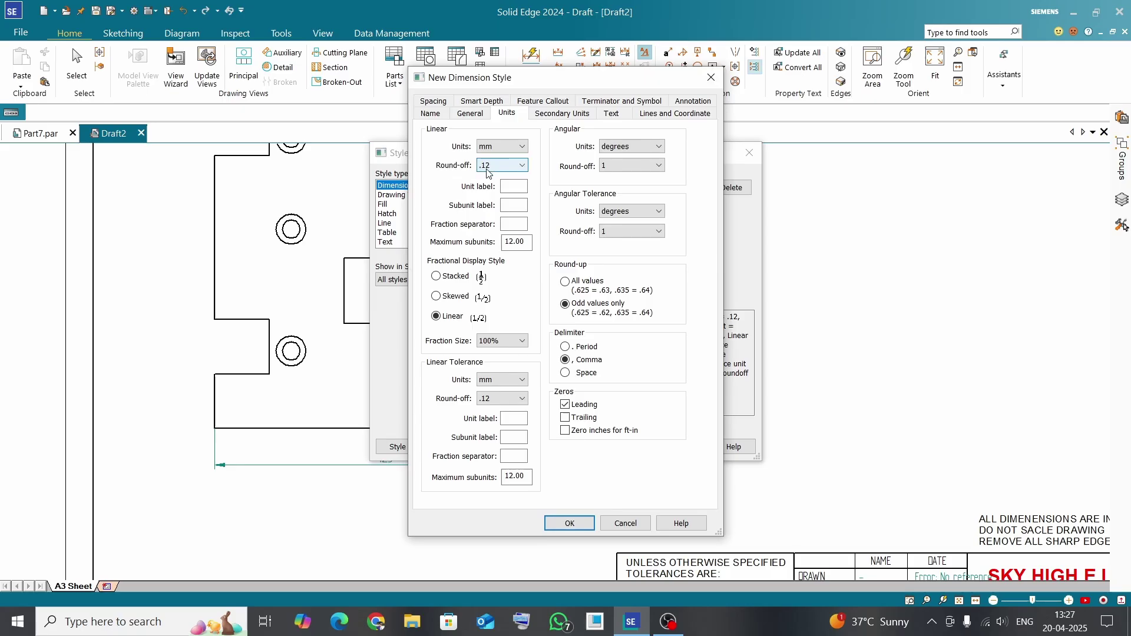
{"action": "left_click", "coordinate": [496, 149]}
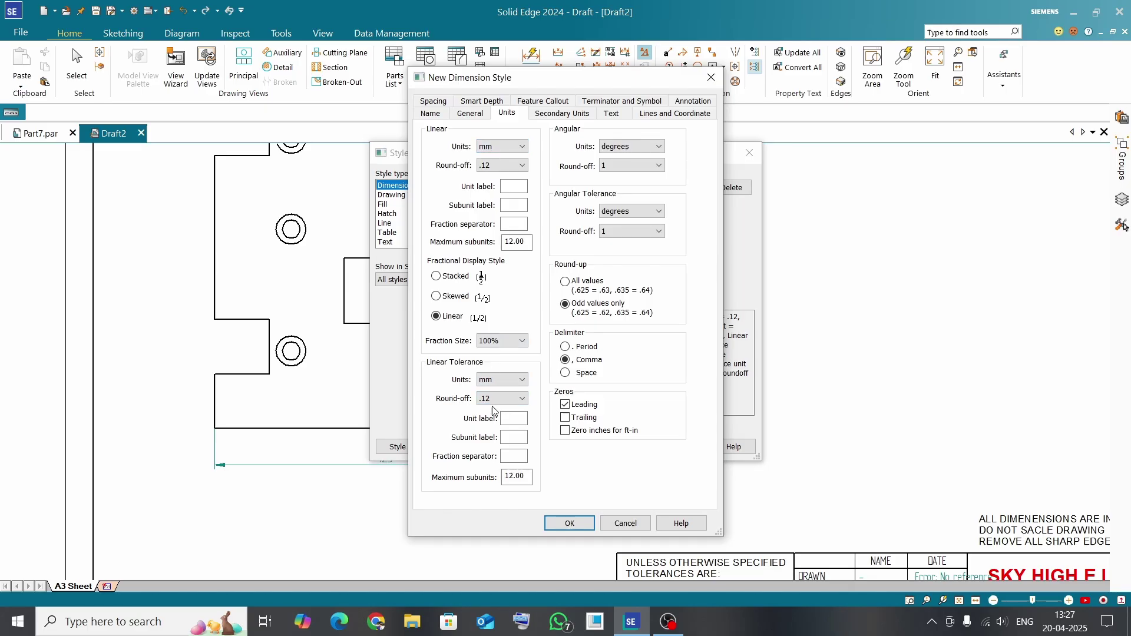
Step: Enable dual unit display with bracketed inch secondary values and save DUAL DIMENSION
{"action": "left_click", "coordinate": [563, 114]}
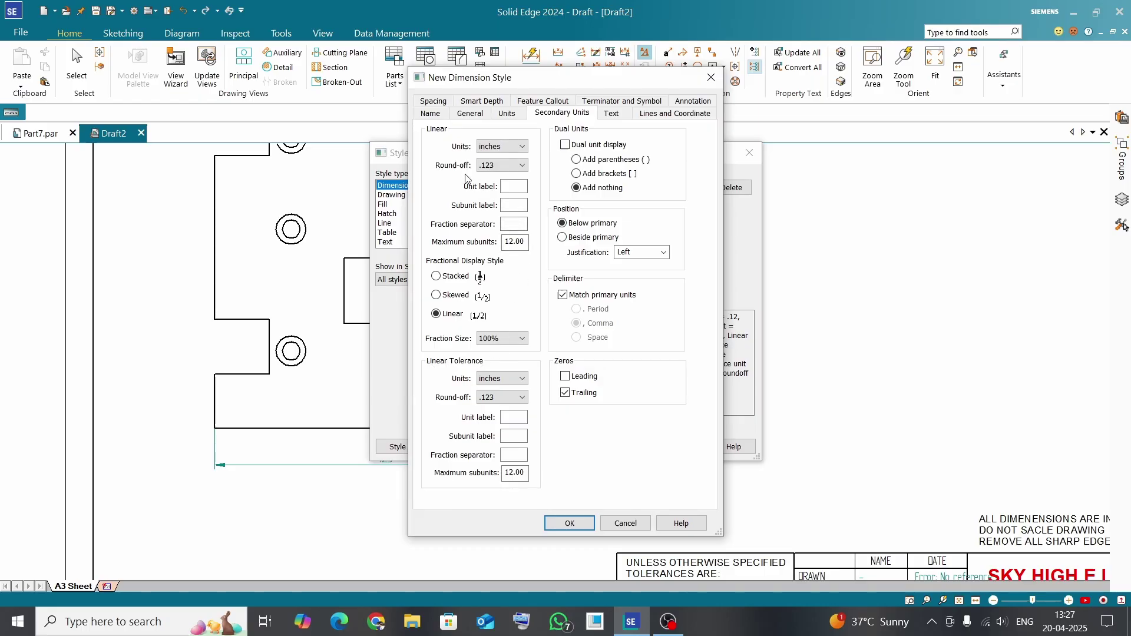
{"action": "left_click", "coordinate": [566, 146]}
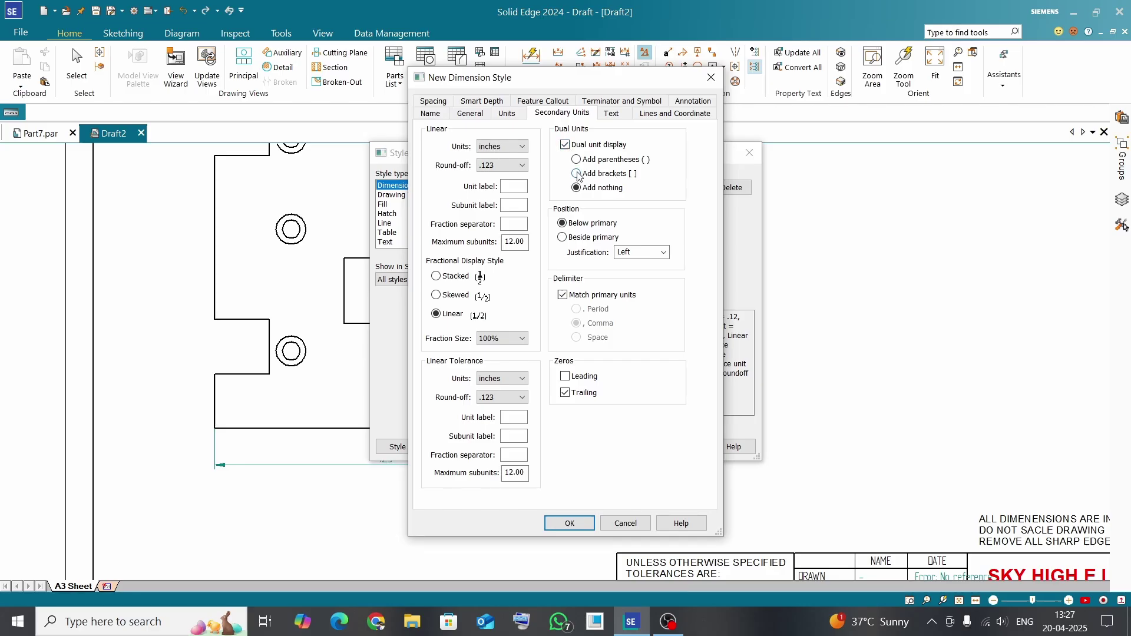
{"action": "left_click", "coordinate": [569, 523]}
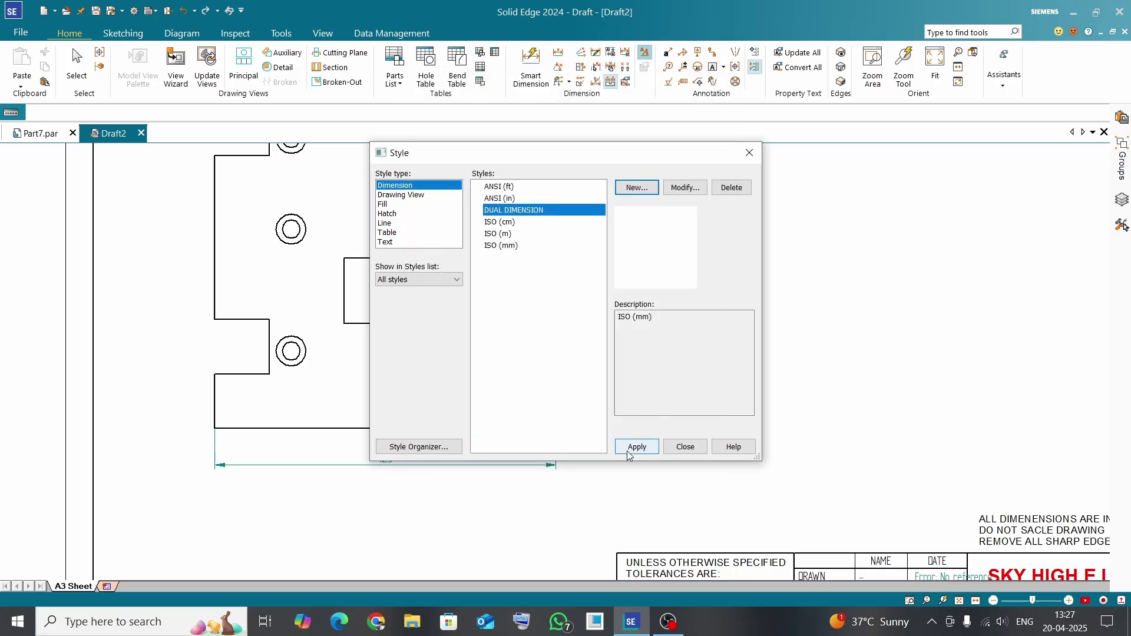
Step: Apply the style and dimension the right edge as 55 [2.165] in DUAL DIMENSION
{"action": "left_click", "coordinate": [627, 450]}
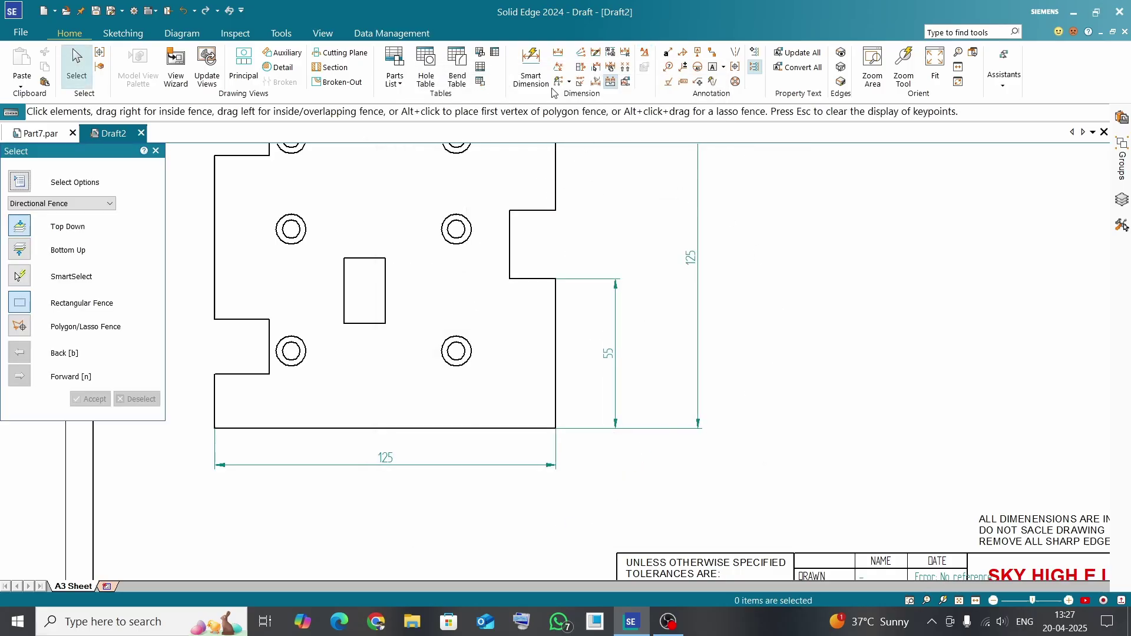
{"action": "left_click", "coordinate": [532, 64]}
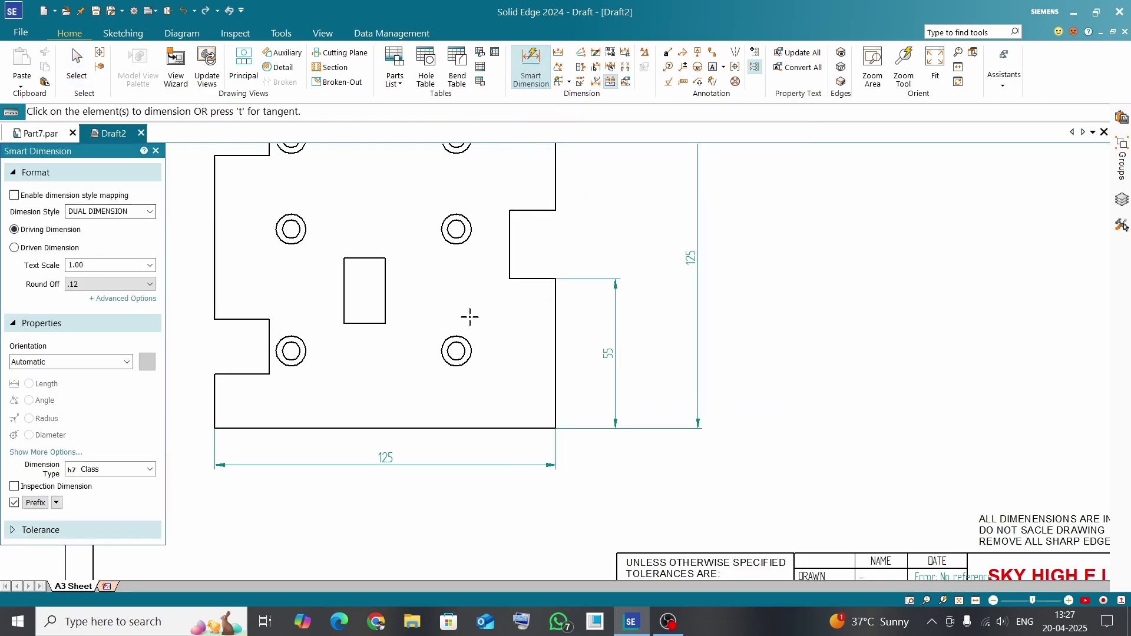
{"action": "left_click", "coordinate": [553, 322]}
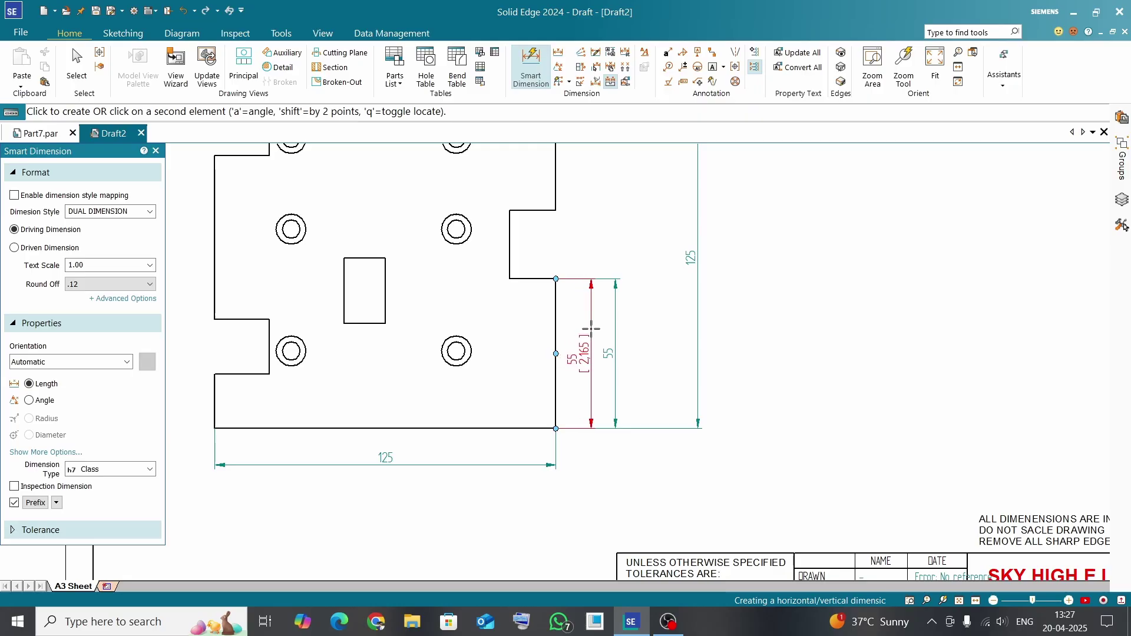
{"action": "left_click", "coordinate": [591, 332]}
{"action": "key", "text": "Escape"}
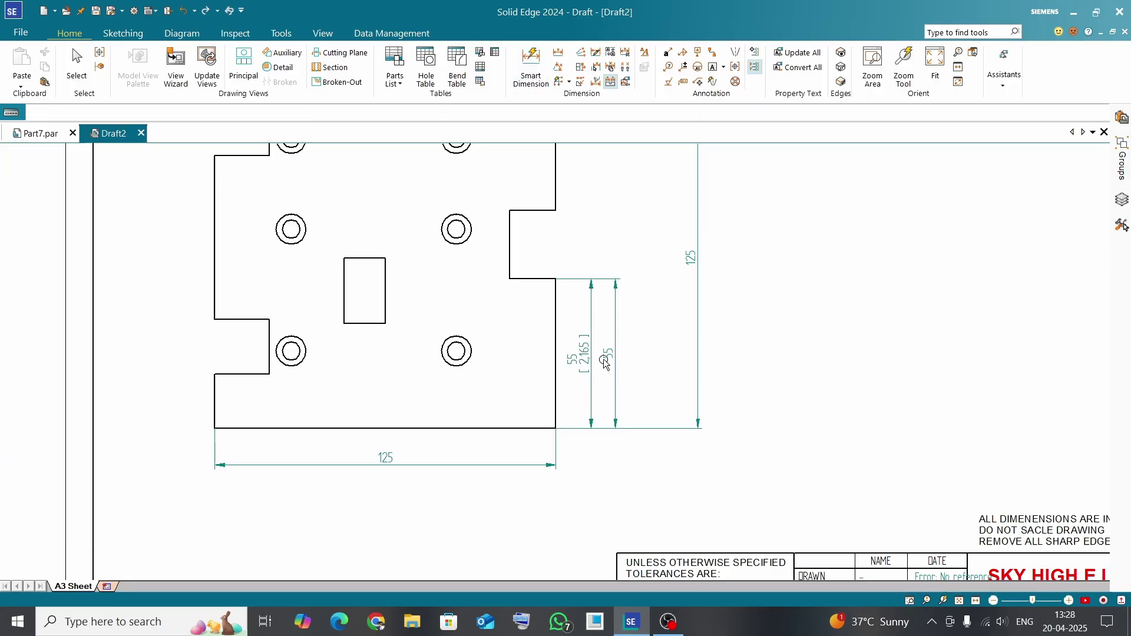
Step: Drag the plain ISO 55 dimension outward, clear of the dual-unit one
{"action": "left_click_drag", "start_coordinate": [616, 361], "coordinate": [649, 361]}
{"action": "key", "text": "Escape"}
{"action": "scroll", "coordinate": [650, 389], "scroll_direction": "up", "scroll_amount": 2}
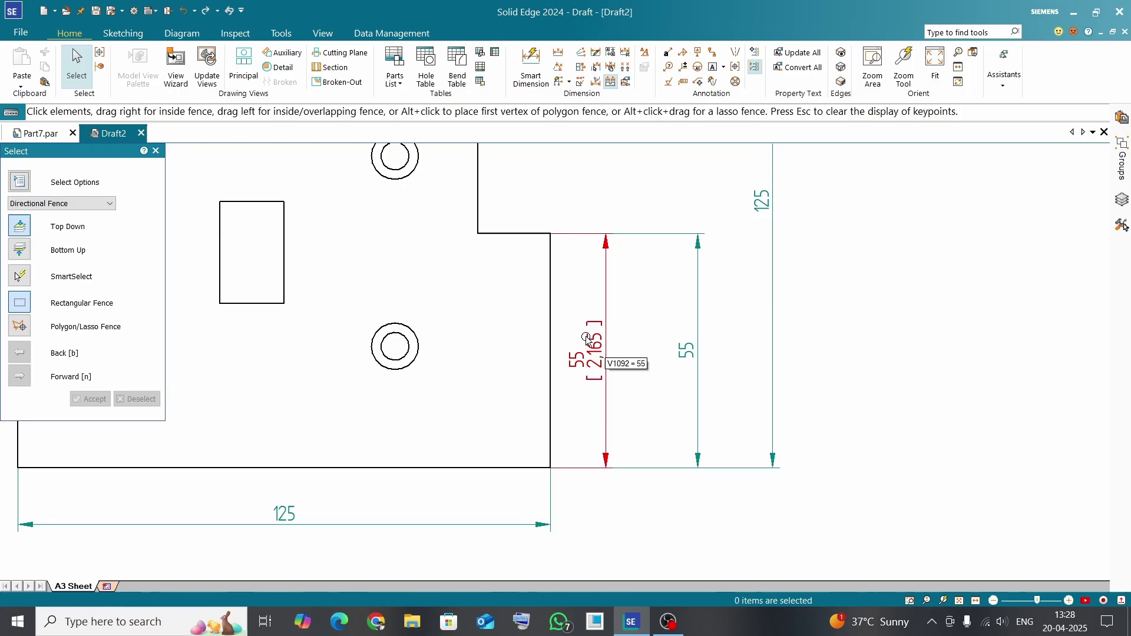
Step: Give DUAL DIMENSION the unit labels MM and IN, then apply the updated style
{"action": "left_click", "coordinate": [645, 54]}
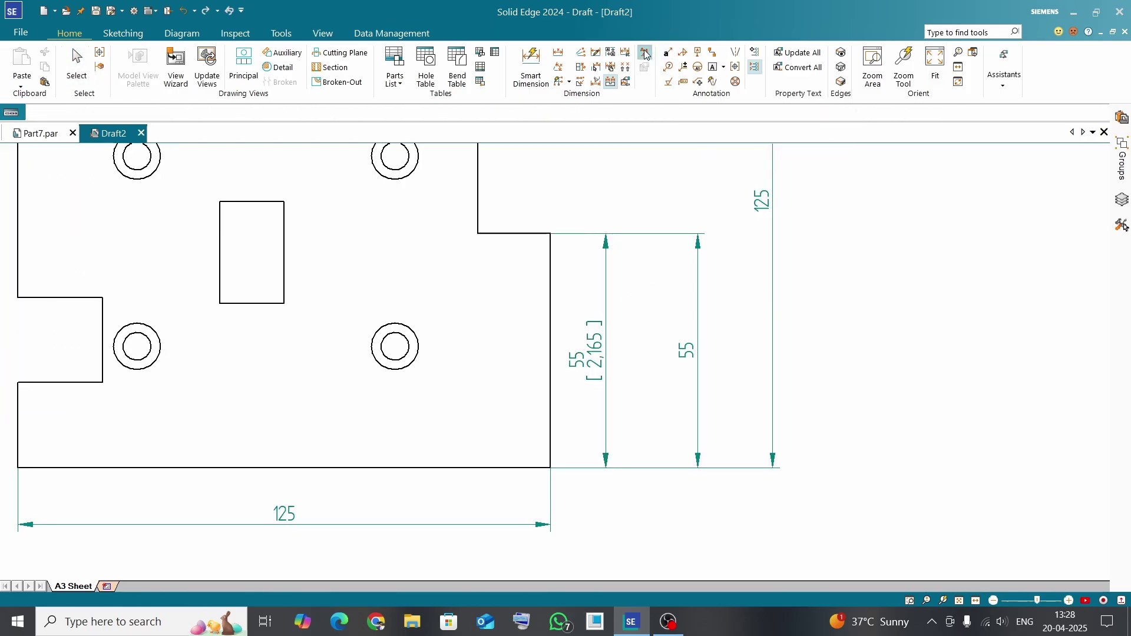
{"action": "left_click", "coordinate": [539, 211]}
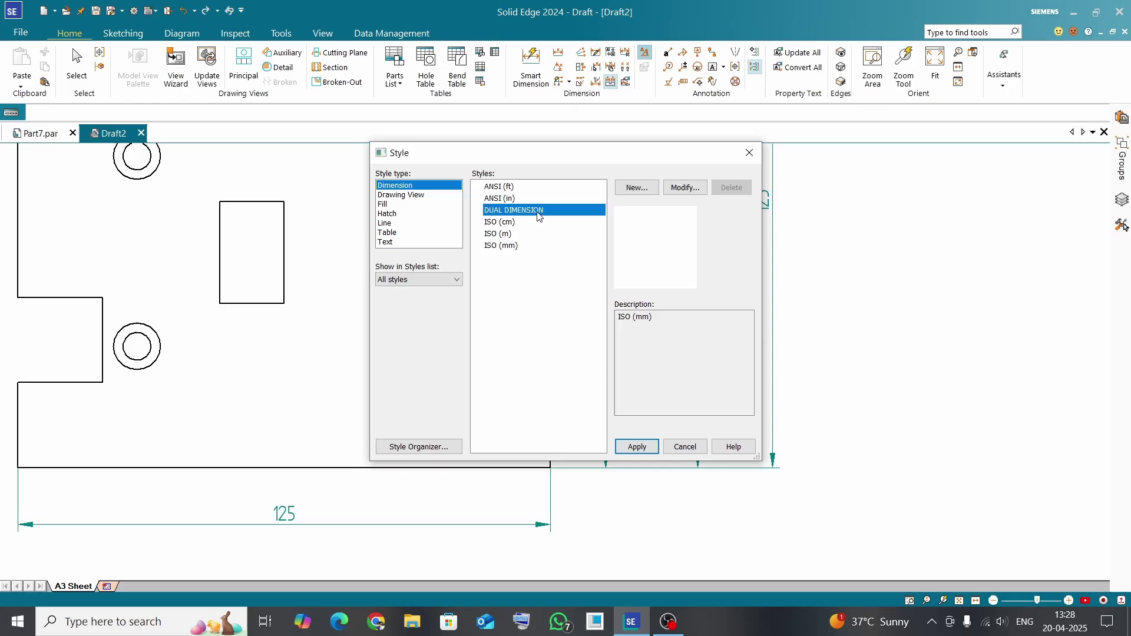
{"action": "left_click", "coordinate": [685, 187]}
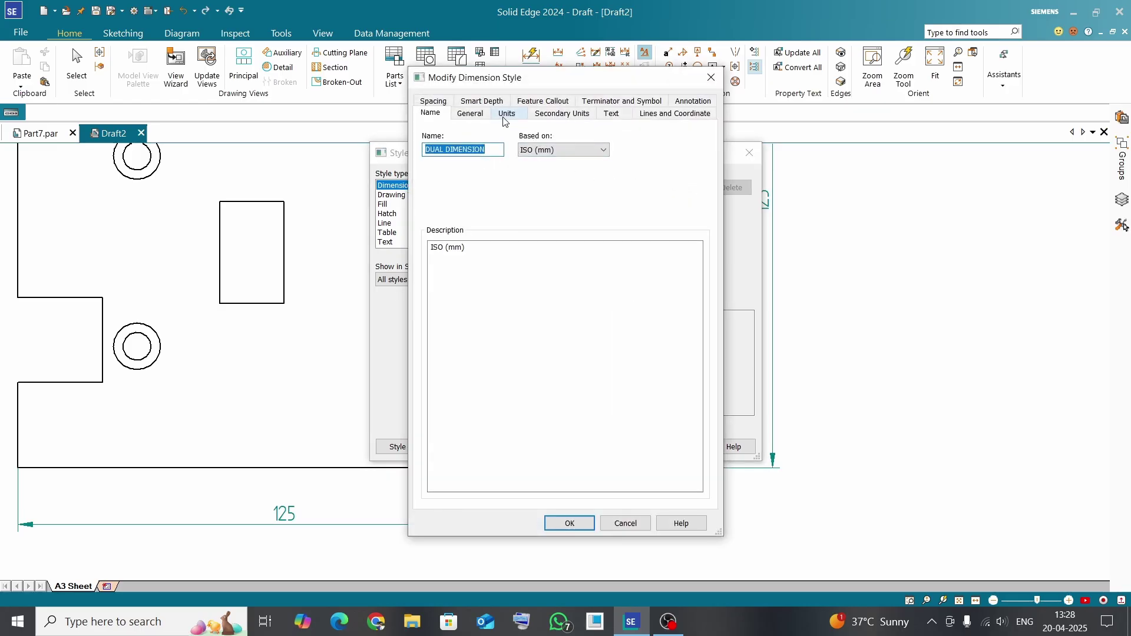
{"action": "left_click", "coordinate": [506, 117]}
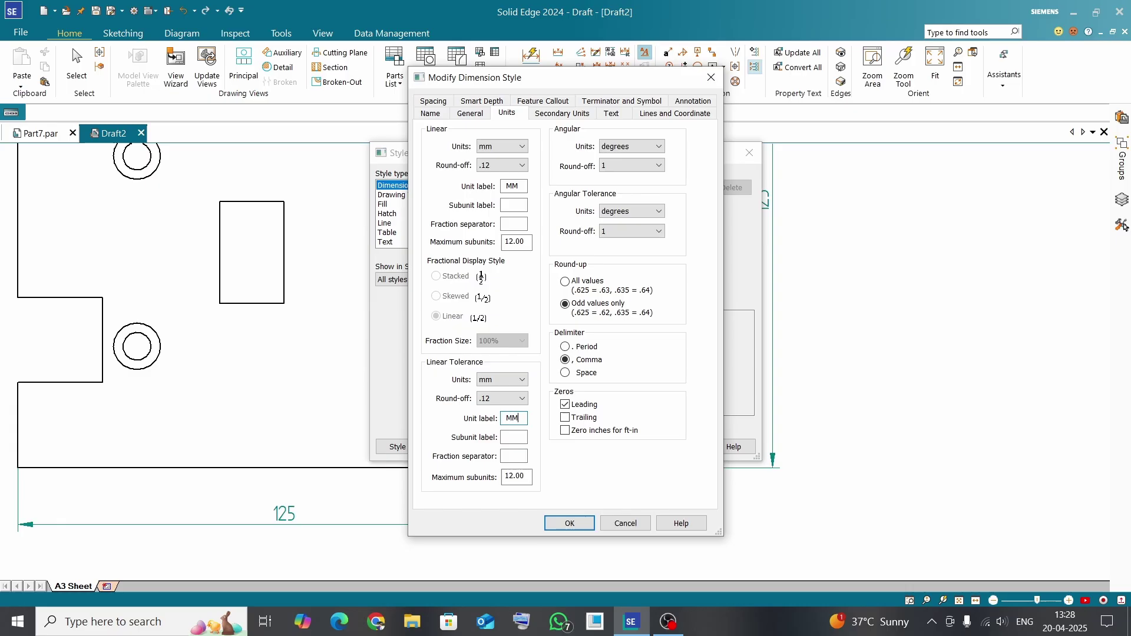
{"action": "left_click", "coordinate": [566, 114]}
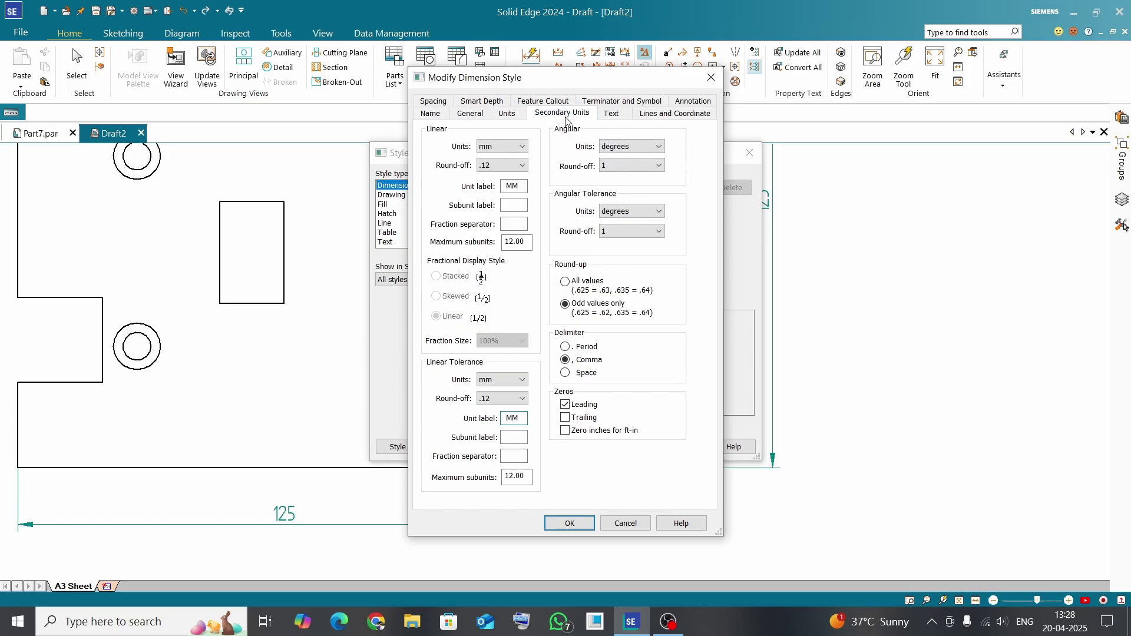
{"action": "left_click", "coordinate": [508, 188]}
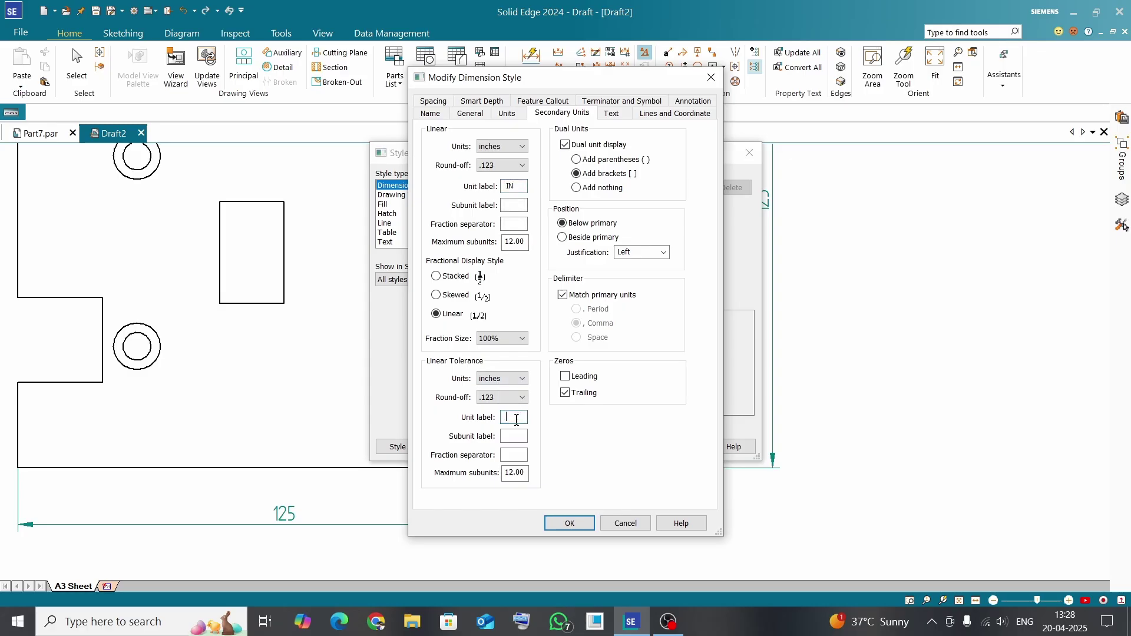
{"action": "left_click", "coordinate": [567, 524]}
{"action": "left_click", "coordinate": [638, 448]}
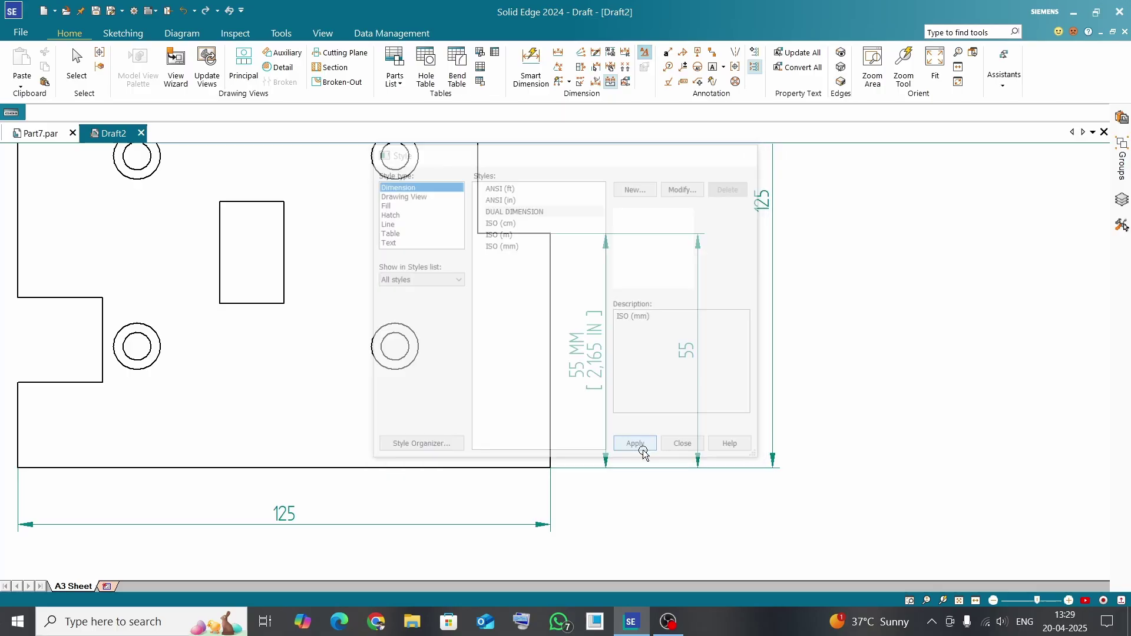
{"action": "middle_click_drag", "start_coordinate": [644, 364], "coordinate": [682, 389]}
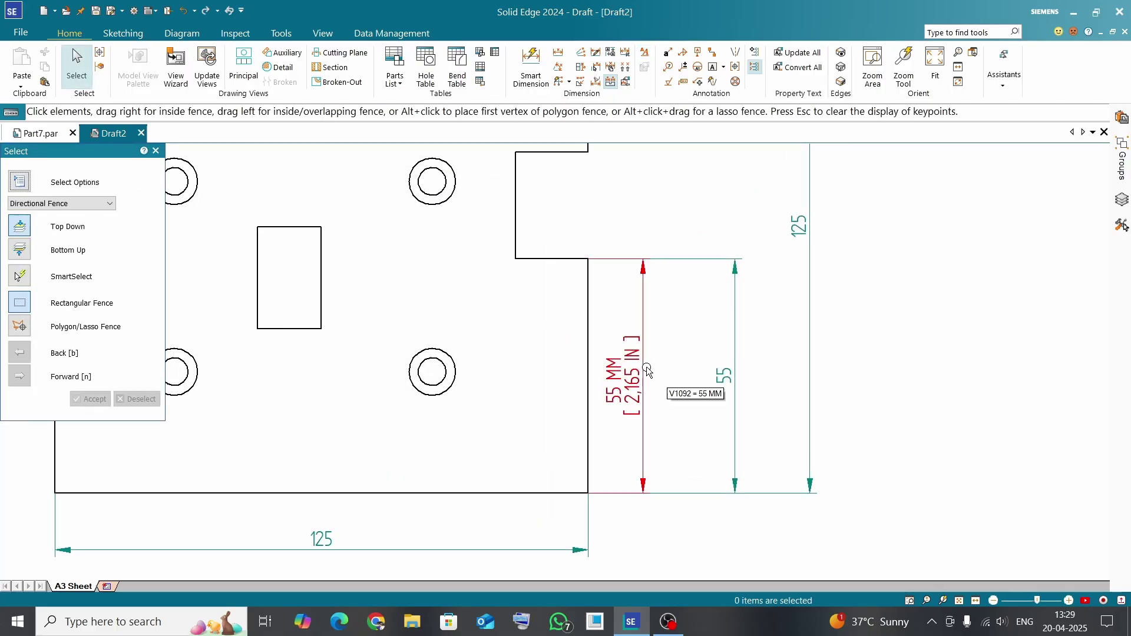
Step: Set the DUAL DIMENSION style's driven dimension colour to Sky Blue
{"action": "left_click", "coordinate": [645, 54]}
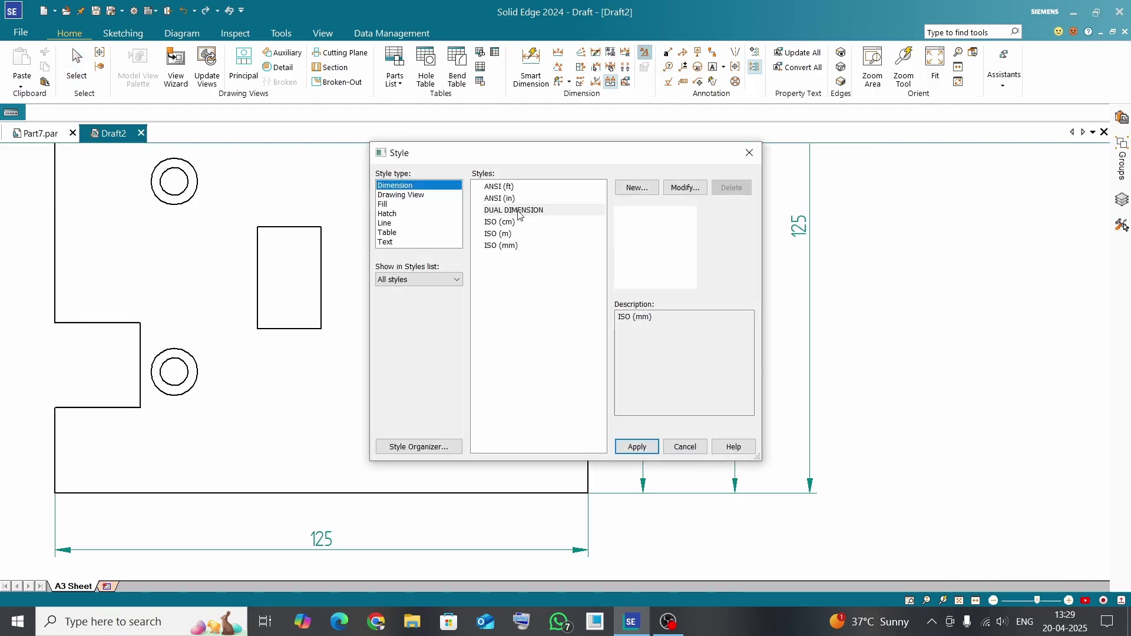
{"action": "left_click", "coordinate": [518, 212]}
{"action": "left_click", "coordinate": [685, 188]}
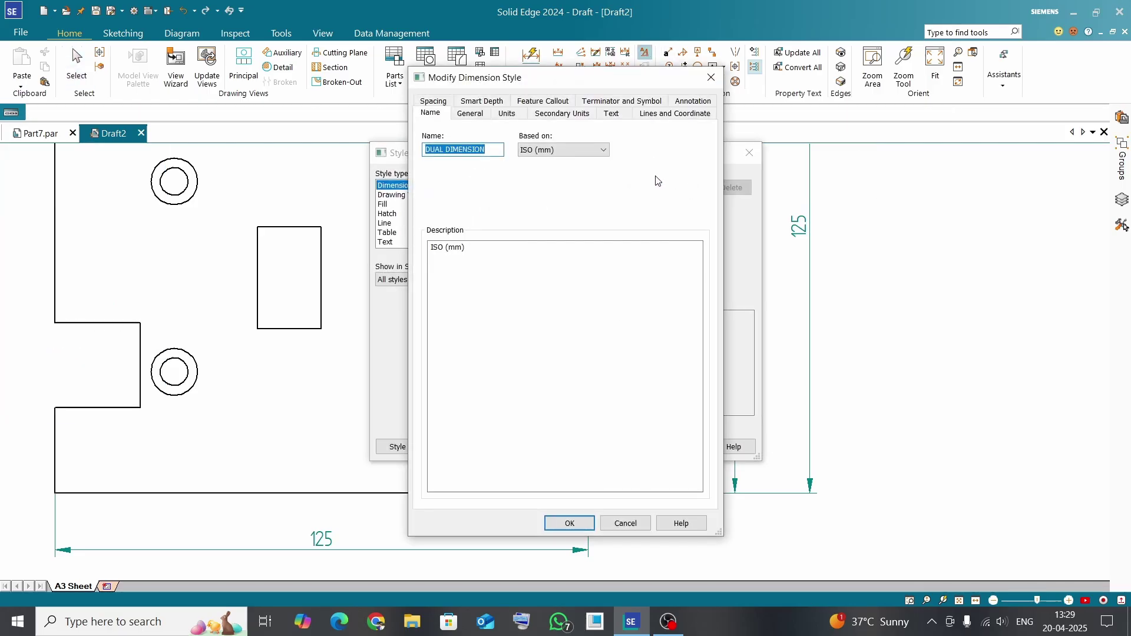
{"action": "left_click", "coordinate": [476, 116]}
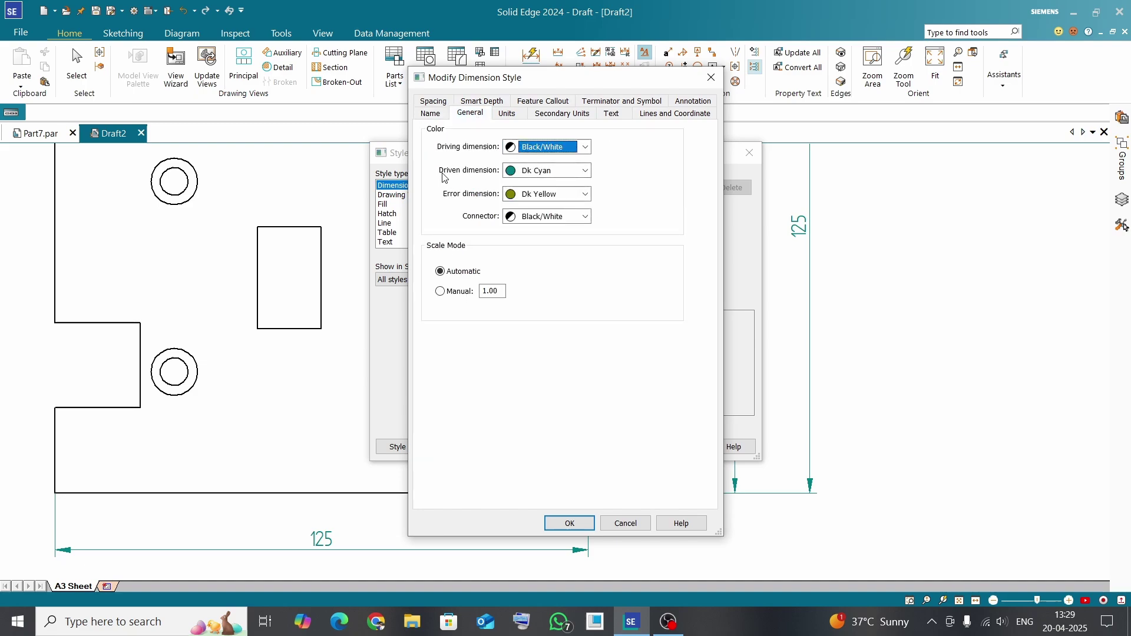
{"action": "left_click", "coordinate": [585, 171]}
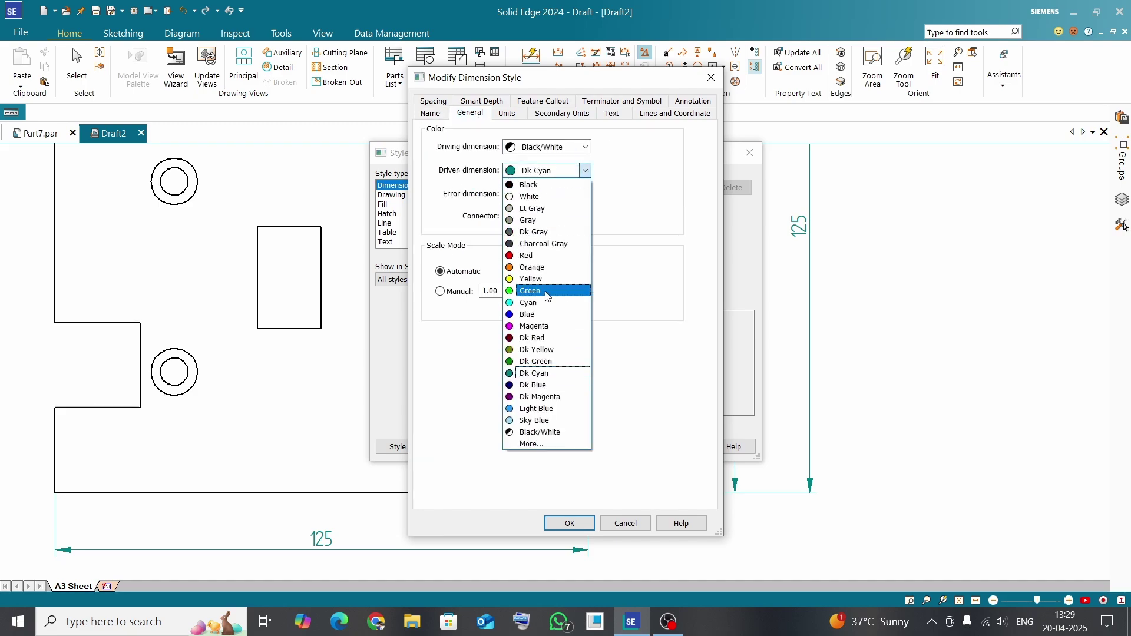
{"action": "left_click", "coordinate": [537, 420]}
{"action": "left_click", "coordinate": [569, 523]}
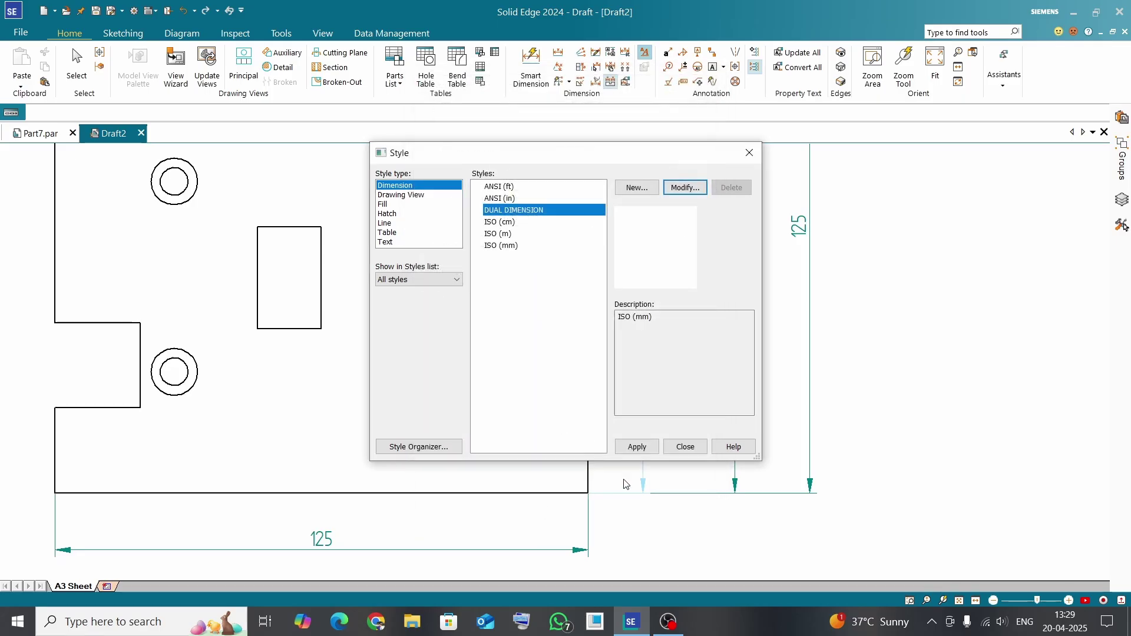
Step: Apply the DUAL DIMENSION style and select the 55 MM dimension
{"action": "left_click", "coordinate": [635, 447]}
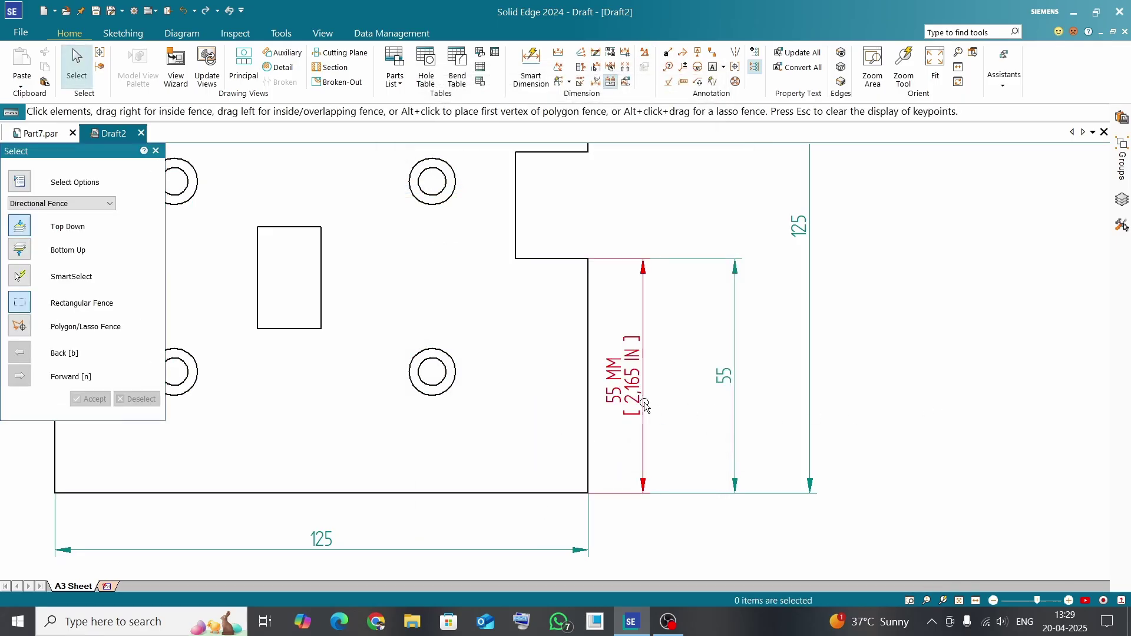
{"action": "scroll", "coordinate": [645, 405], "scroll_direction": "up", "scroll_amount": 3}
{"action": "scroll", "coordinate": [645, 404], "scroll_direction": "down", "scroll_amount": 2}
{"action": "left_click", "coordinate": [654, 384]}
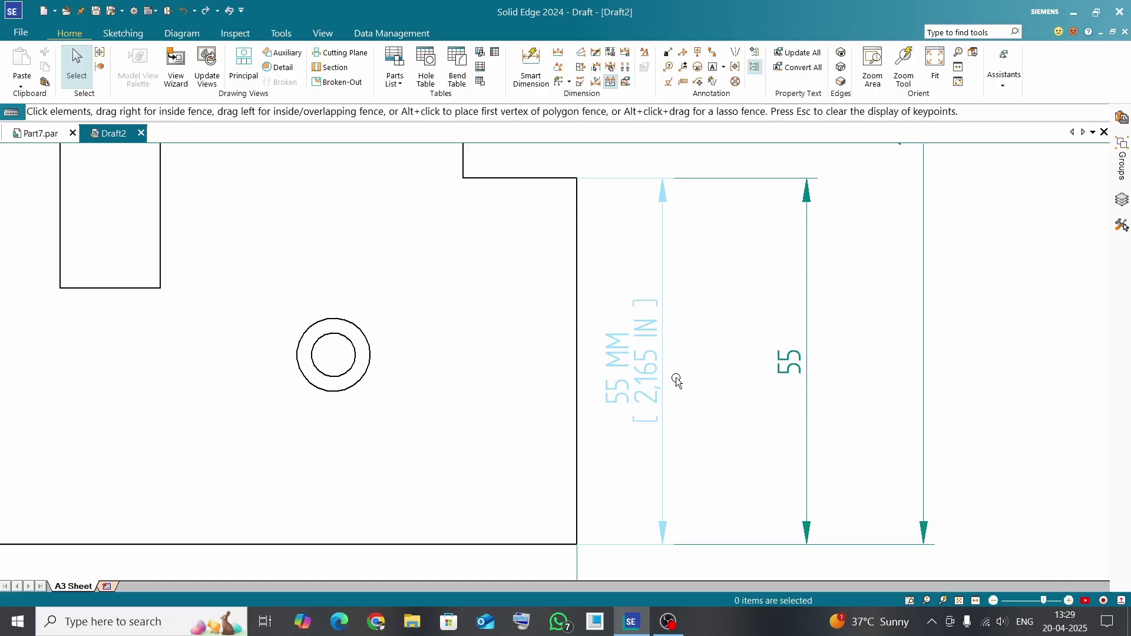
Step: Change the DUAL DIMENSION driven dimension colour to Dk Magenta and apply it
{"action": "left_click", "coordinate": [609, 67]}
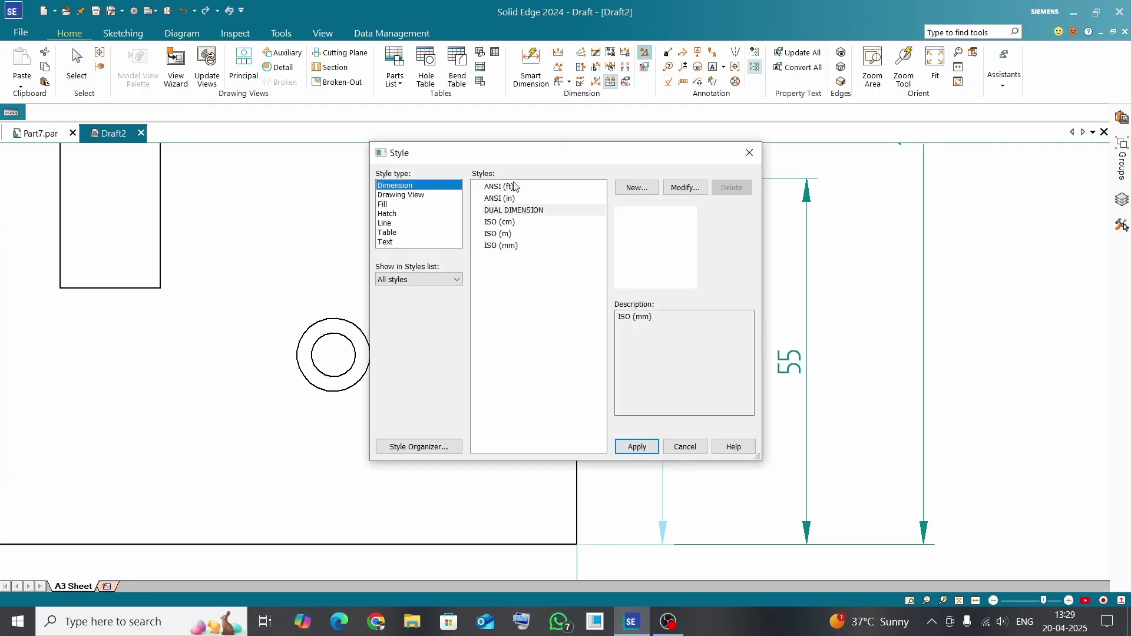
{"action": "left_click", "coordinate": [514, 210]}
{"action": "left_click", "coordinate": [684, 187]}
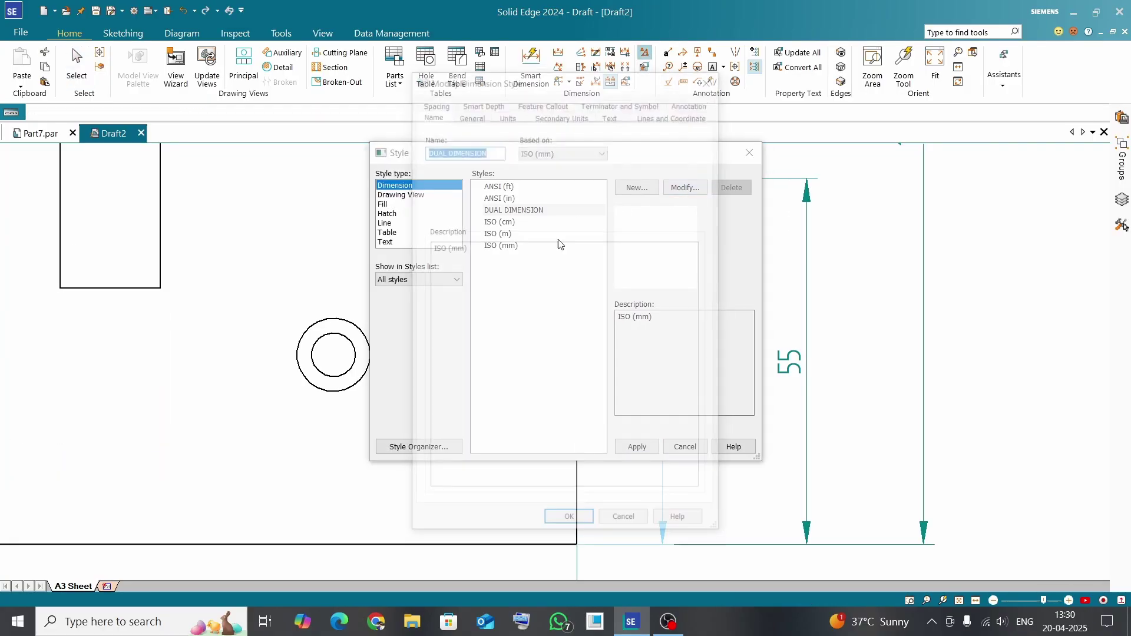
{"action": "left_click", "coordinate": [470, 113]}
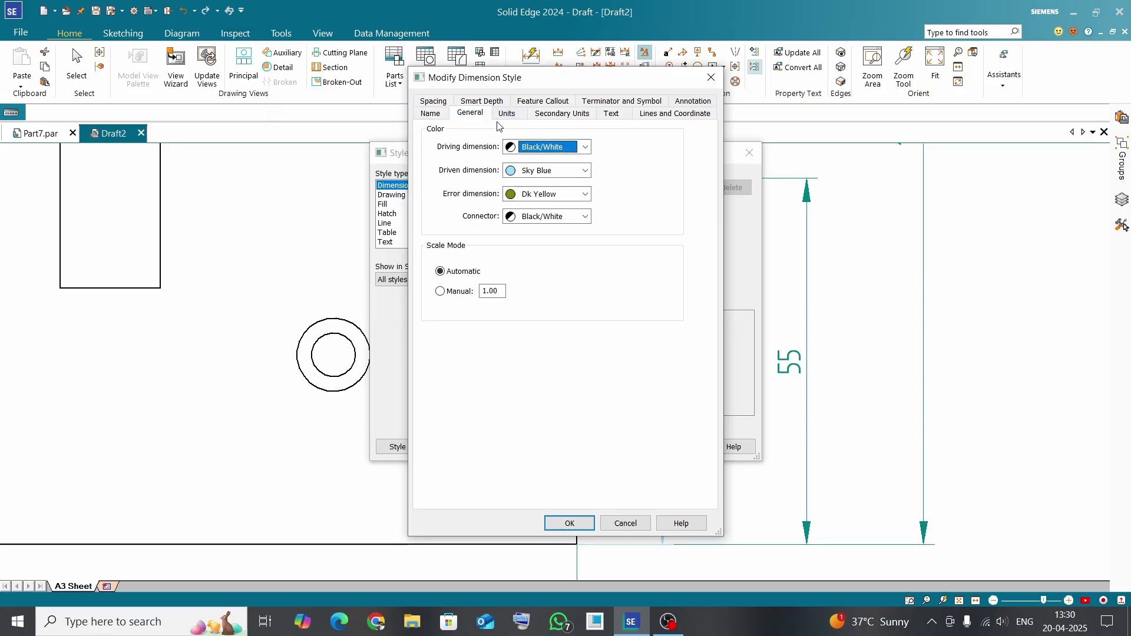
{"action": "left_click", "coordinate": [578, 175]}
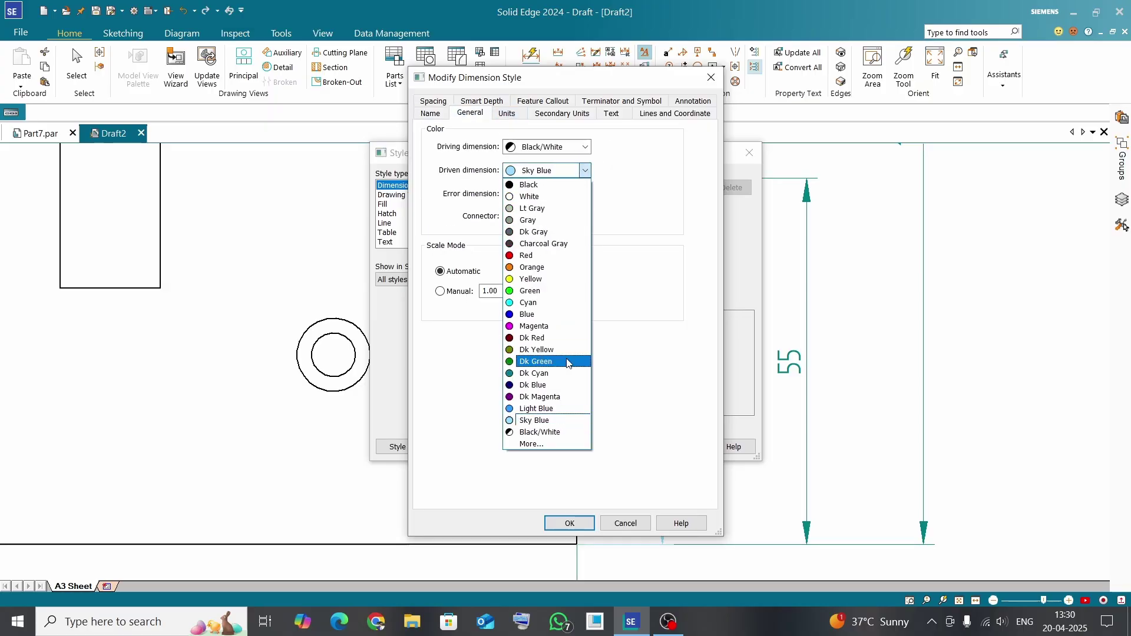
{"action": "left_click", "coordinate": [564, 396]}
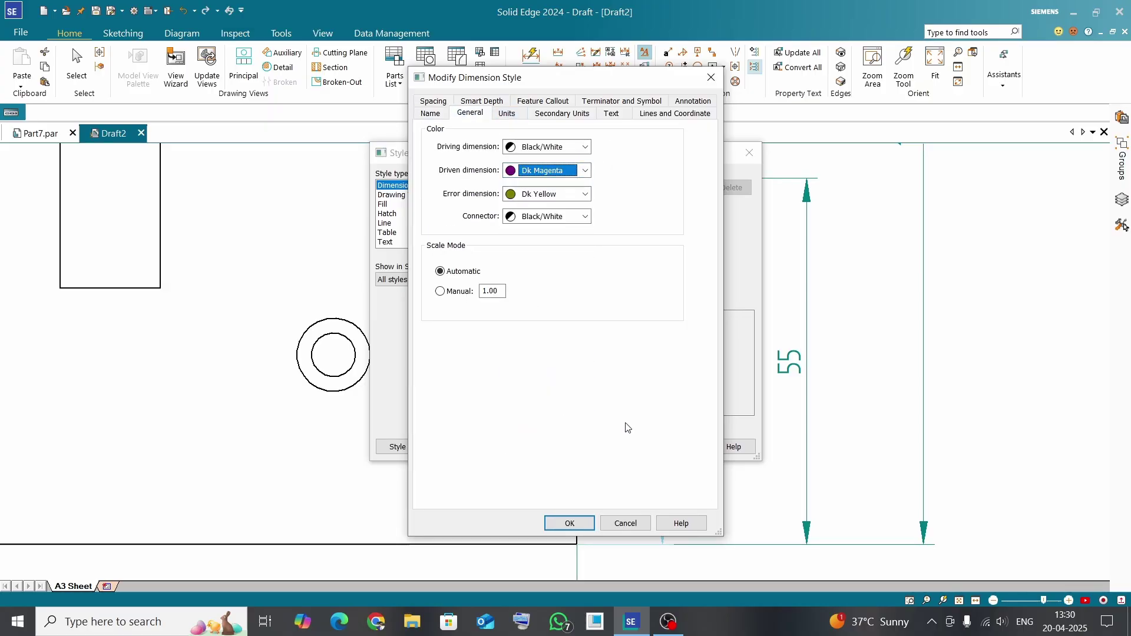
{"action": "left_click", "coordinate": [570, 523]}
{"action": "left_click", "coordinate": [637, 447]}
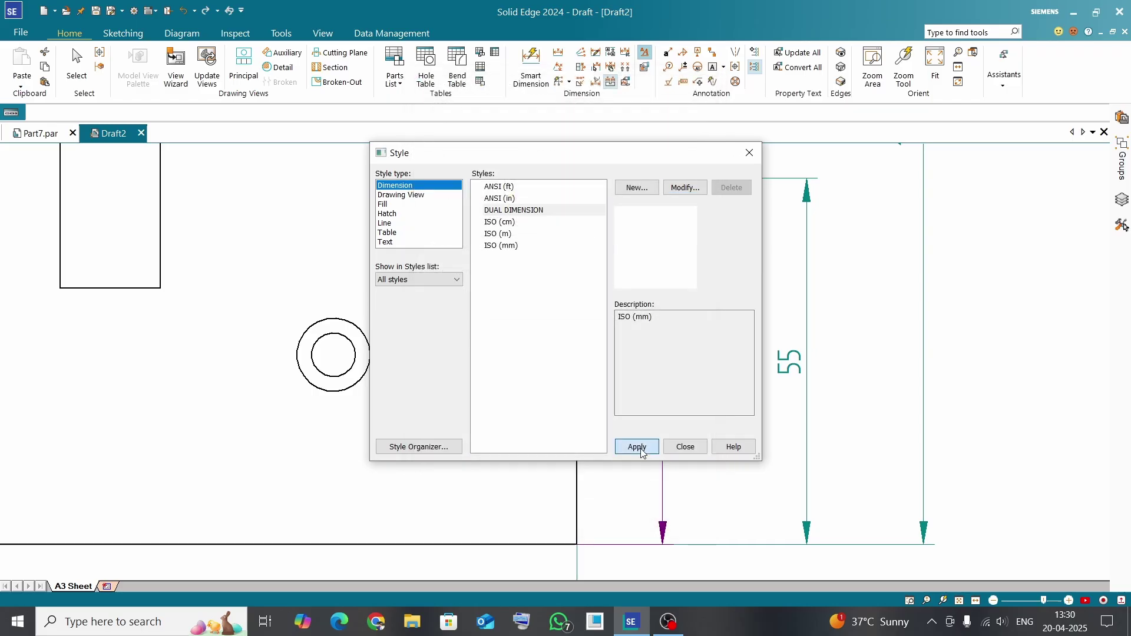
Step: Dimension the bottom-right hole as Ø 11 MM [.433 IN] below the plate
{"action": "scroll", "coordinate": [720, 424], "scroll_direction": "down", "scroll_amount": 2}
{"action": "scroll", "coordinate": [720, 424], "scroll_direction": "down", "scroll_amount": 1}
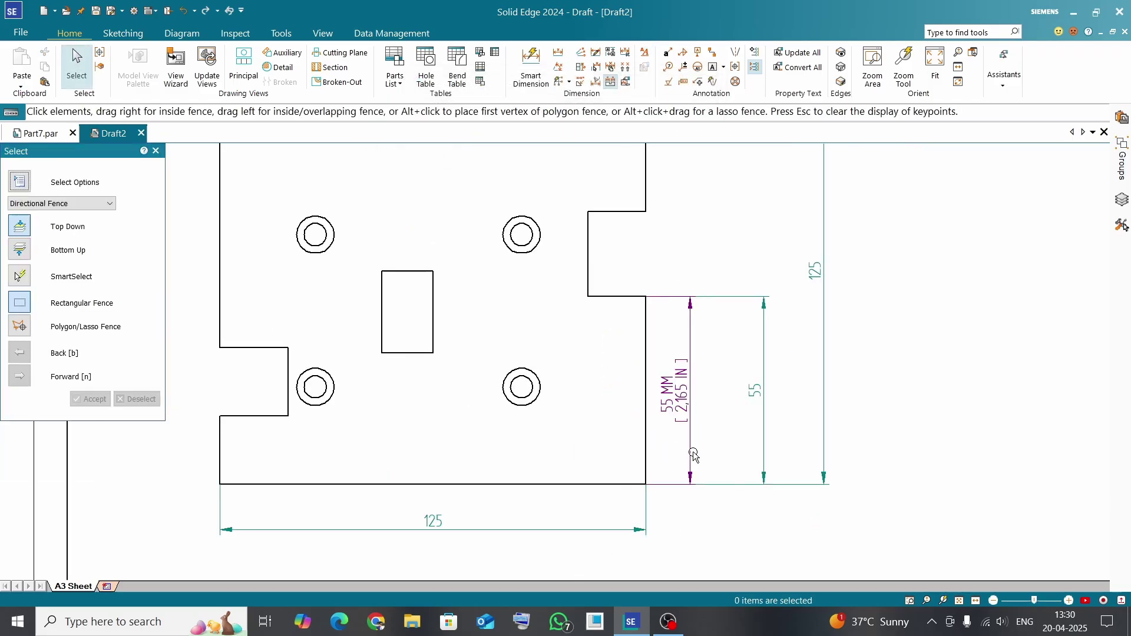
{"action": "left_click", "coordinate": [530, 64]}
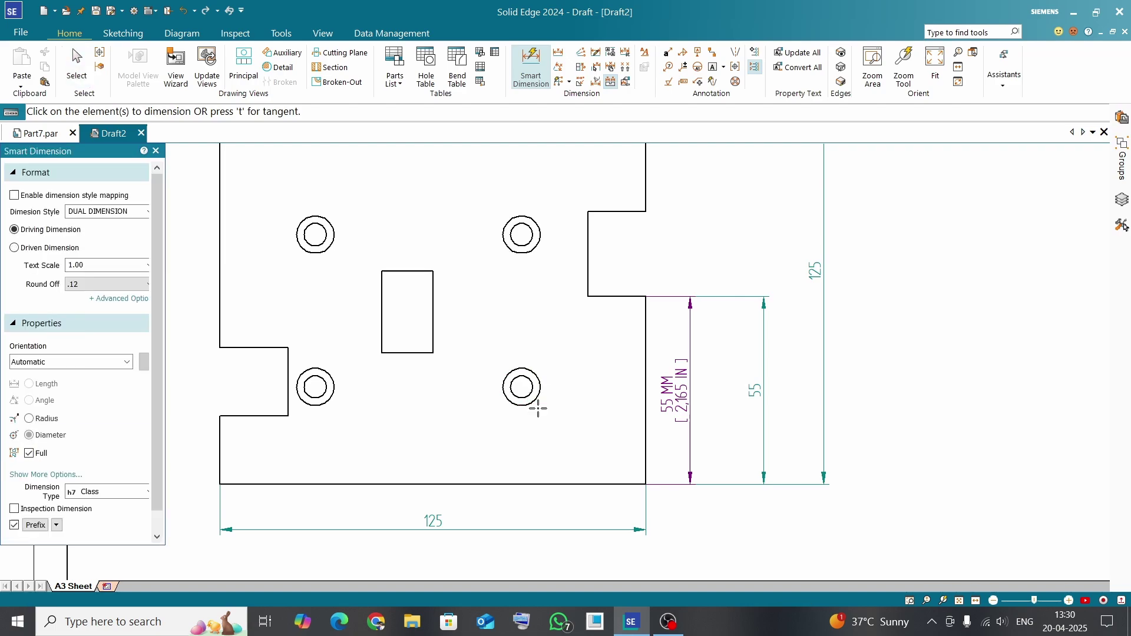
{"action": "left_click", "coordinate": [534, 400]}
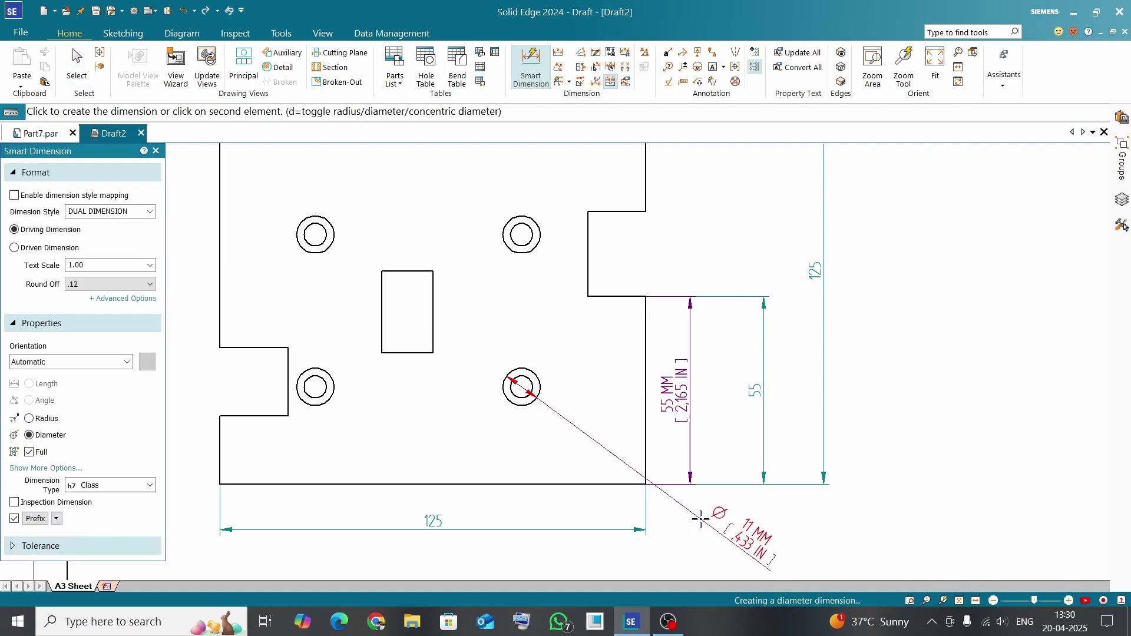
{"action": "left_click", "coordinate": [700, 519]}
Step: Add a 20 MM [.787 IN] dimension above the top-left notch
{"action": "scroll", "coordinate": [732, 475], "scroll_direction": "down", "scroll_amount": 3}
{"action": "scroll", "coordinate": [764, 504], "scroll_direction": "up", "scroll_amount": 4}
{"action": "scroll", "coordinate": [764, 505], "scroll_direction": "up", "scroll_amount": 3}
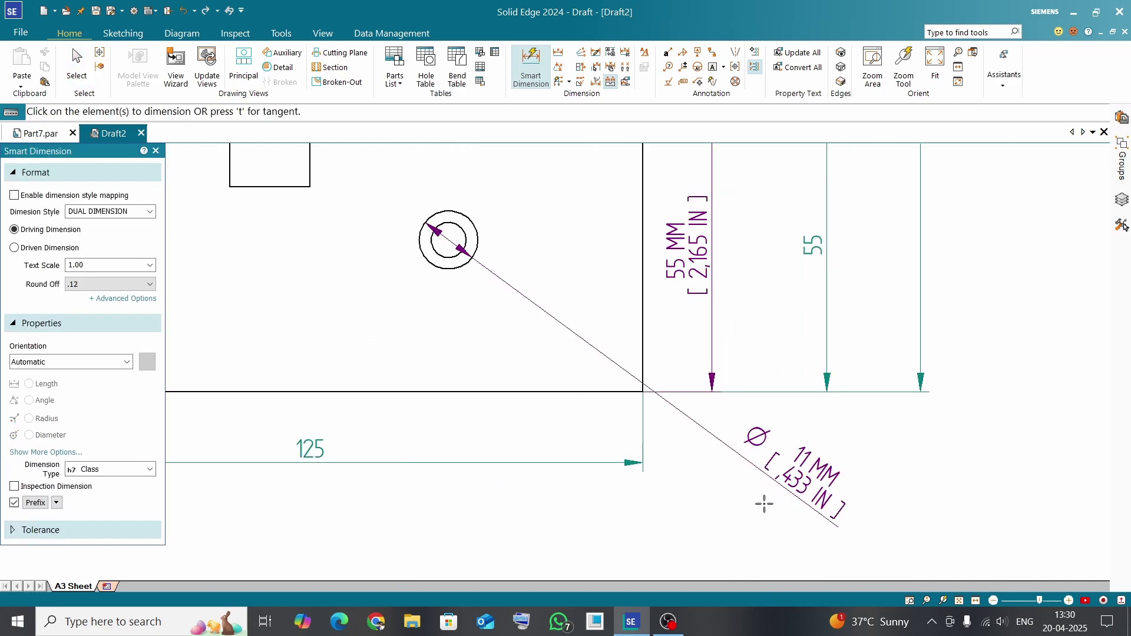
{"action": "scroll", "coordinate": [673, 490], "scroll_direction": "down", "scroll_amount": 5}
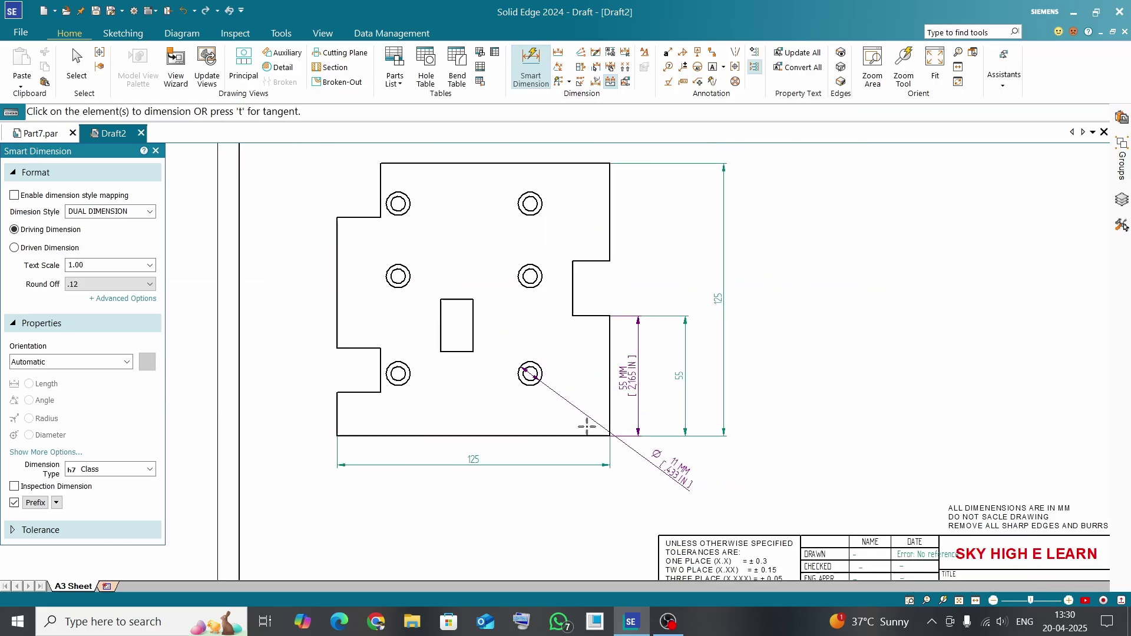
{"action": "left_click", "coordinate": [399, 275]}
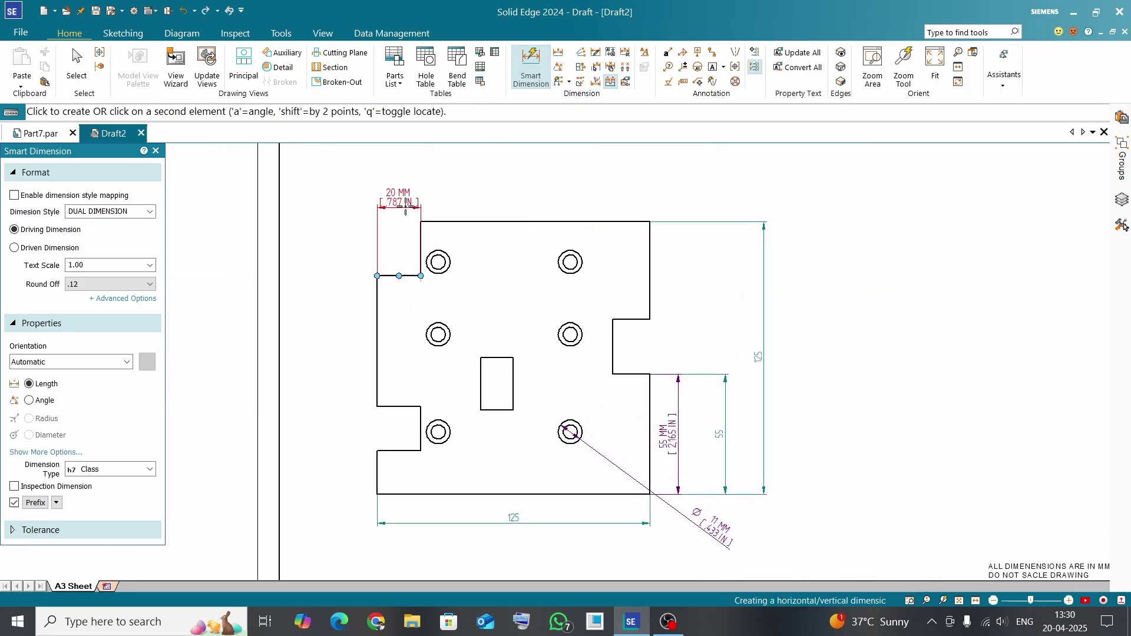
{"action": "left_click", "coordinate": [482, 193]}
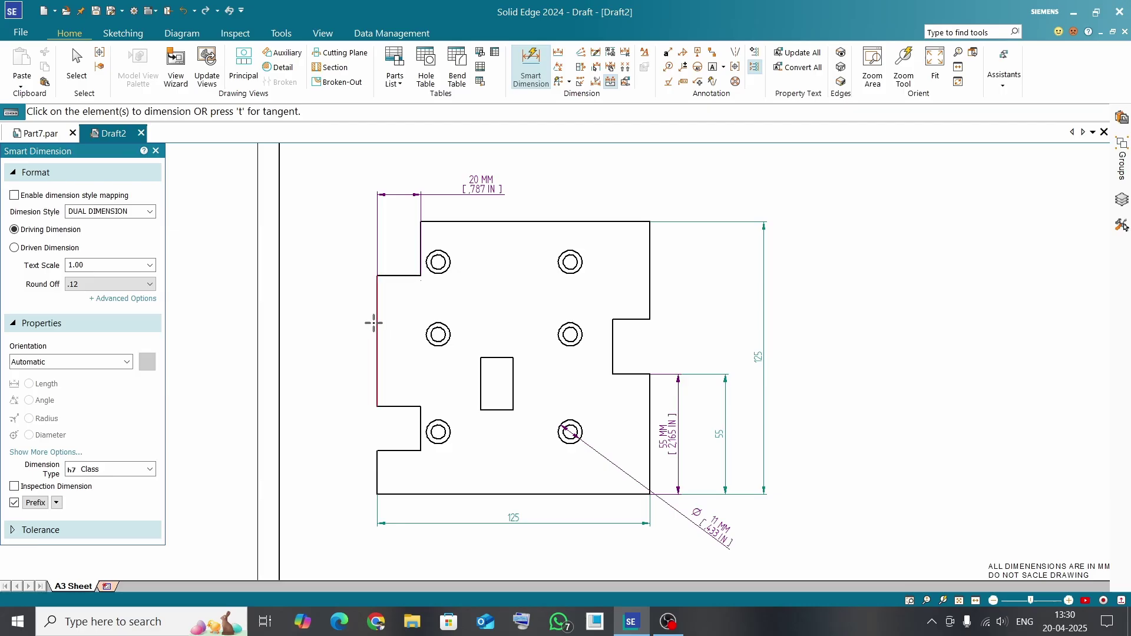
Step: Switch to ISO (mm) and dimension the plate's left edge as 60
{"action": "left_click", "coordinate": [151, 212]}
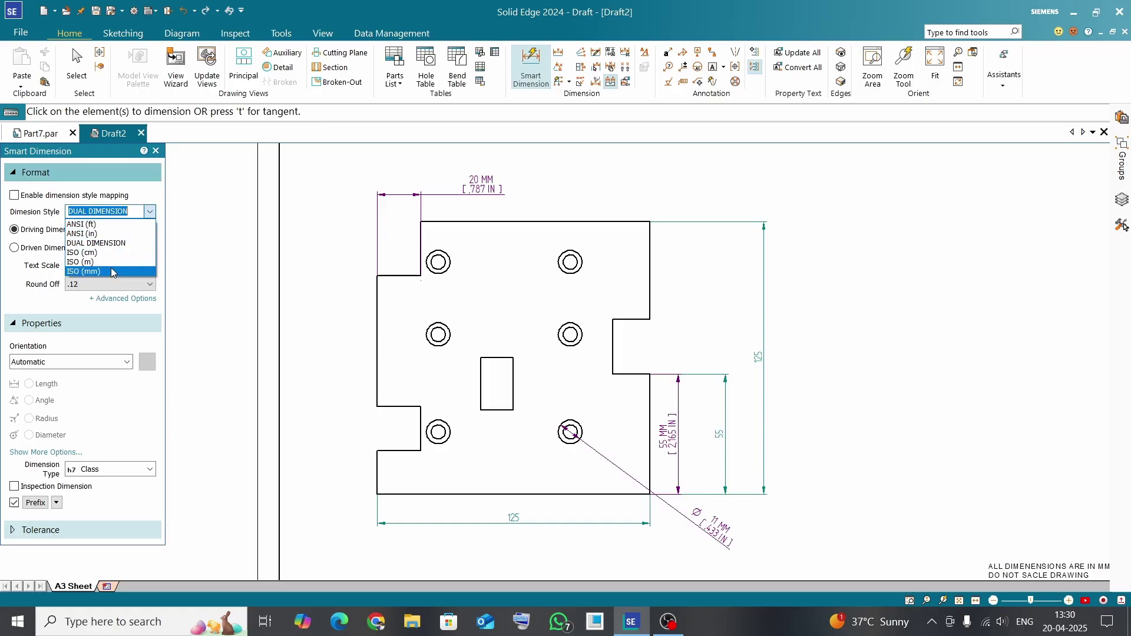
{"action": "left_click", "coordinate": [116, 273]}
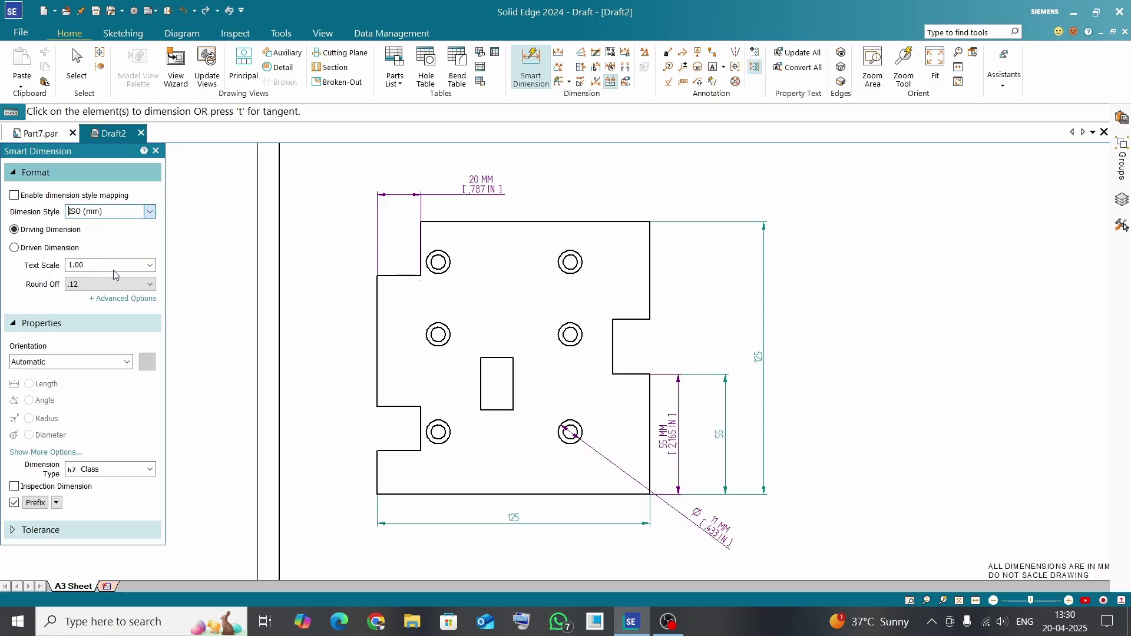
{"action": "left_click", "coordinate": [377, 310]}
{"action": "left_click", "coordinate": [340, 295]}
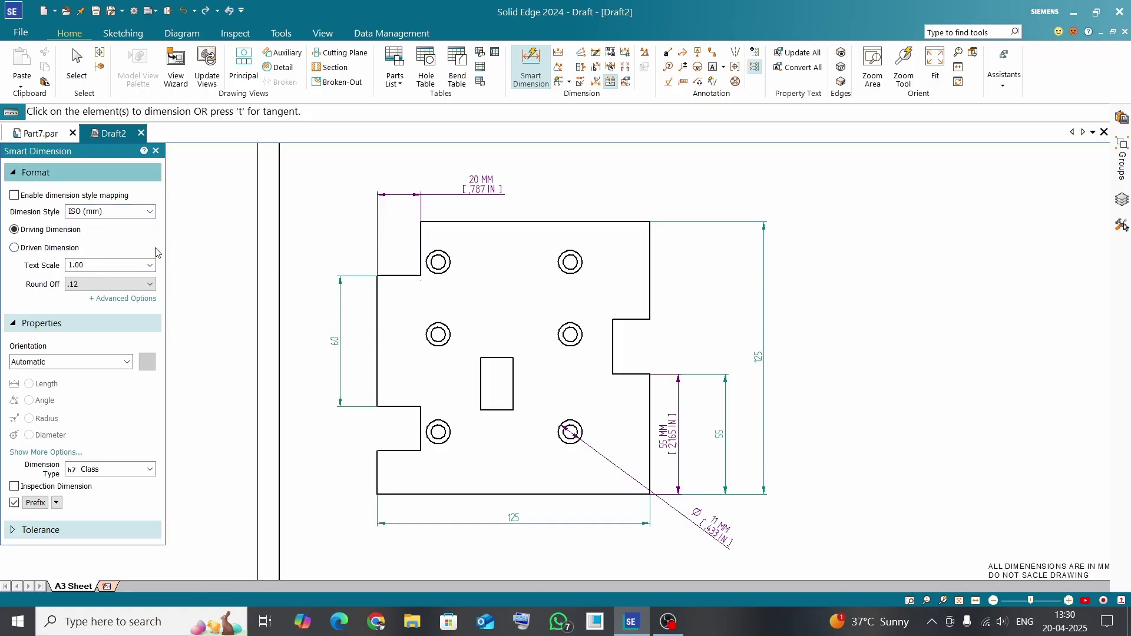
Step: Switch back to DUAL DIMENSION and add a 20 MM dimension under the lower-left notch
{"action": "left_click", "coordinate": [150, 211]}
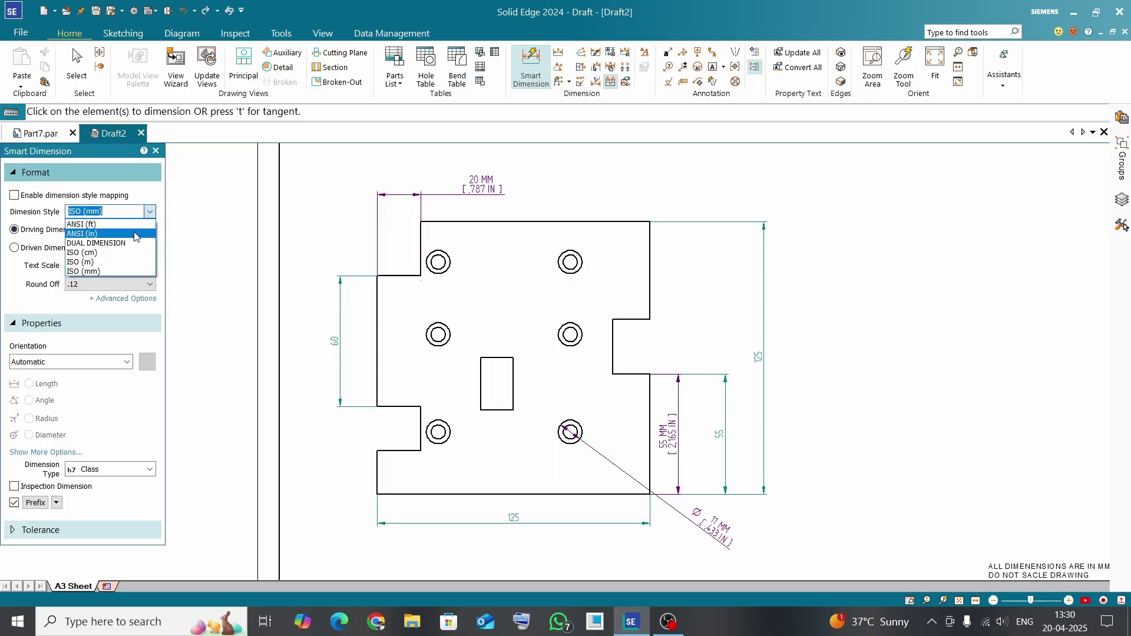
{"action": "left_click", "coordinate": [132, 243]}
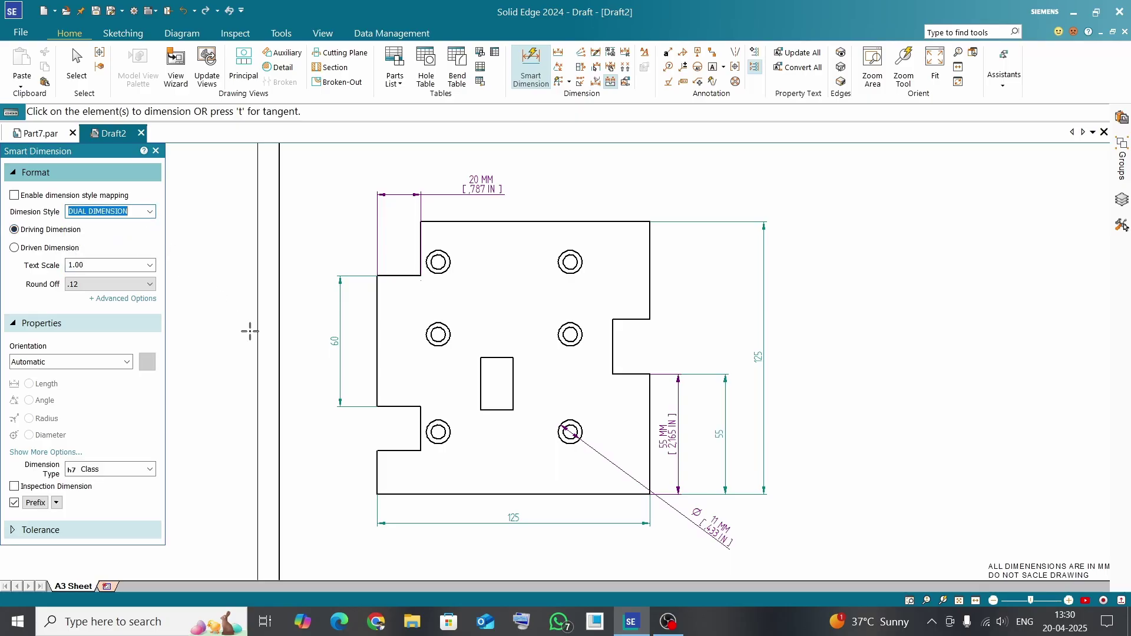
{"action": "middle_click_drag", "start_coordinate": [412, 386], "coordinate": [440, 298]}
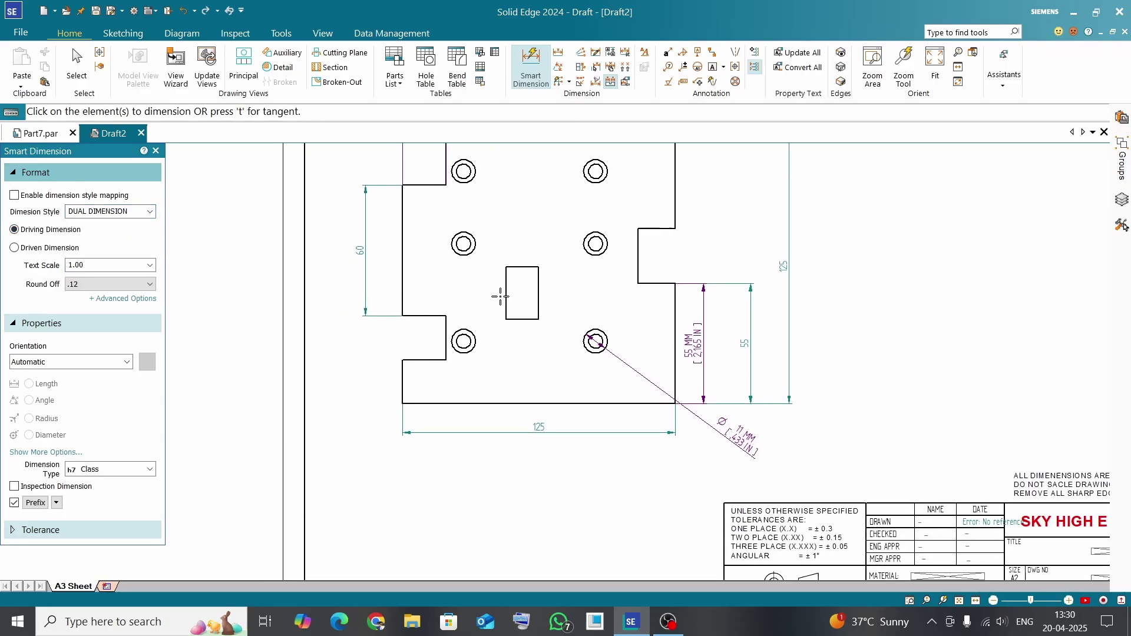
{"action": "left_click", "coordinate": [418, 319]}
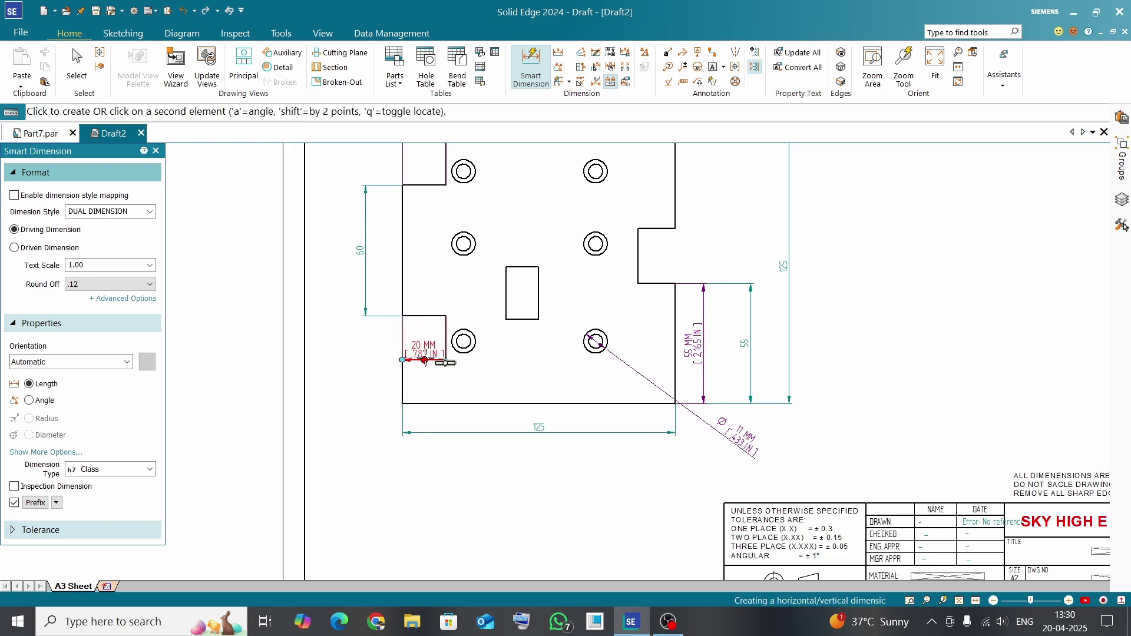
{"action": "left_click", "coordinate": [366, 408]}
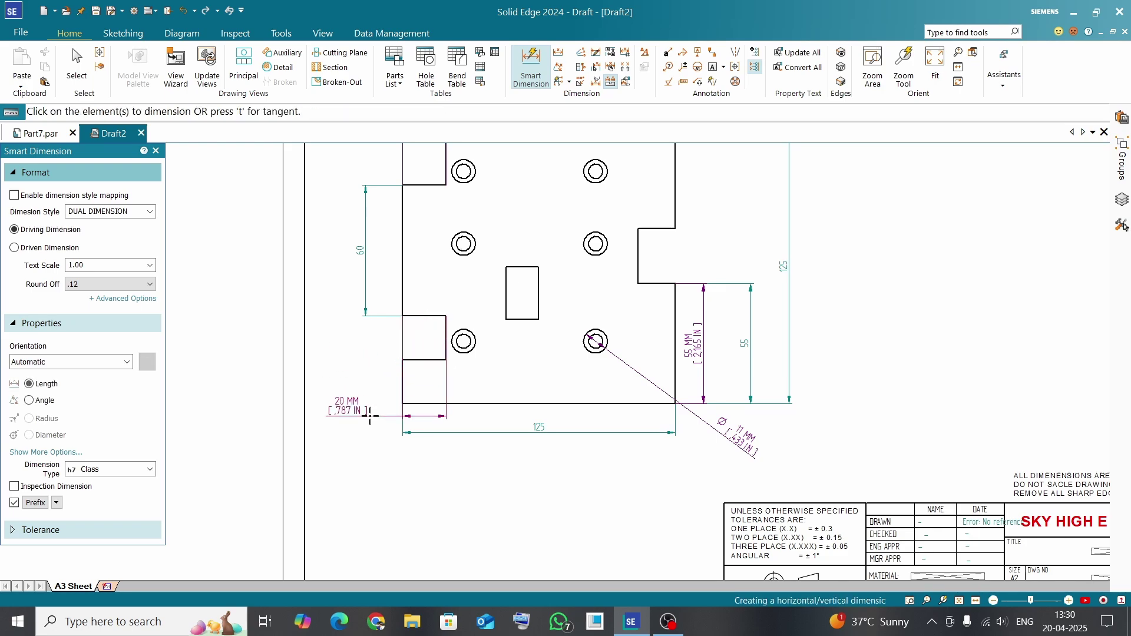
Step: End Smart Dimension and return to selecting elements on the sheet
{"action": "scroll", "coordinate": [356, 396], "scroll_direction": "down", "scroll_amount": 1}
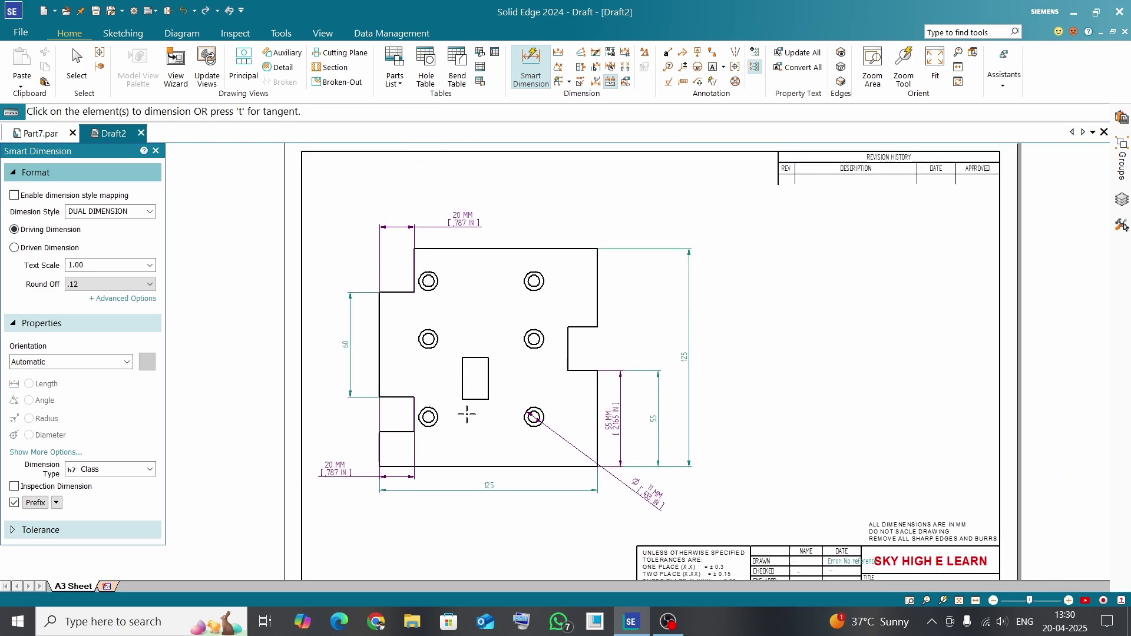
{"action": "scroll", "coordinate": [471, 410], "scroll_direction": "up", "scroll_amount": 1}
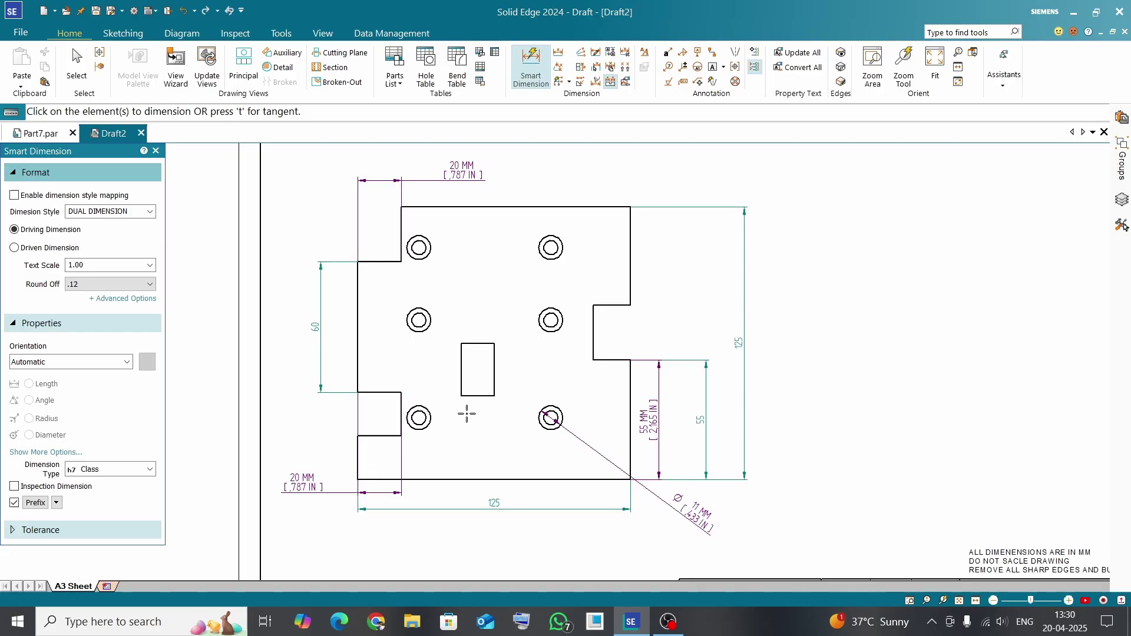
{"action": "key", "text": "Escape"}
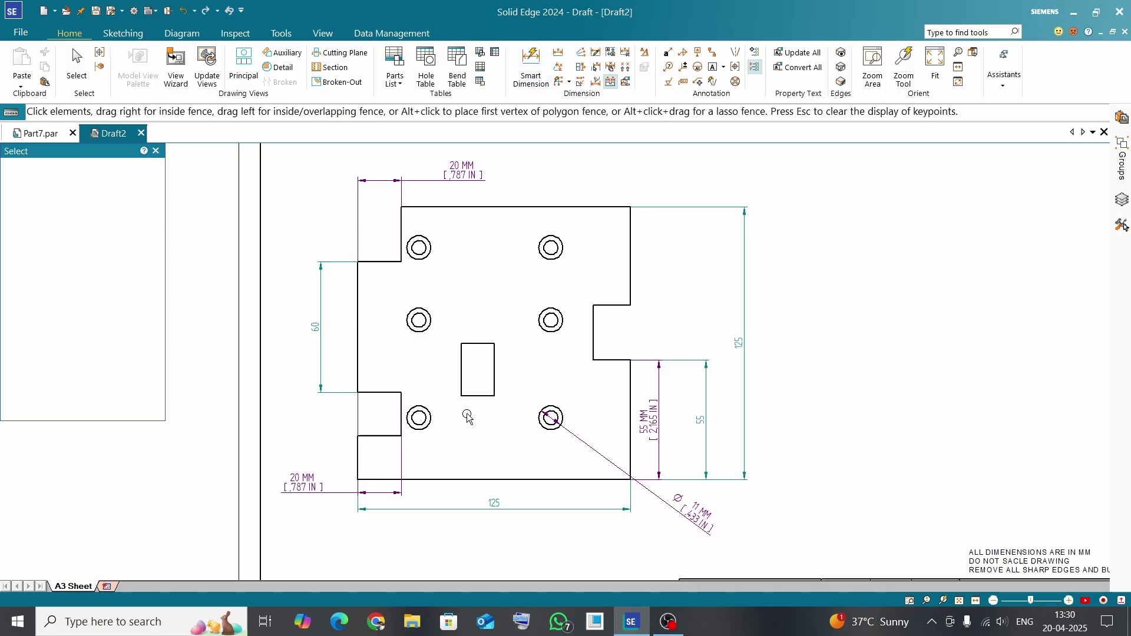